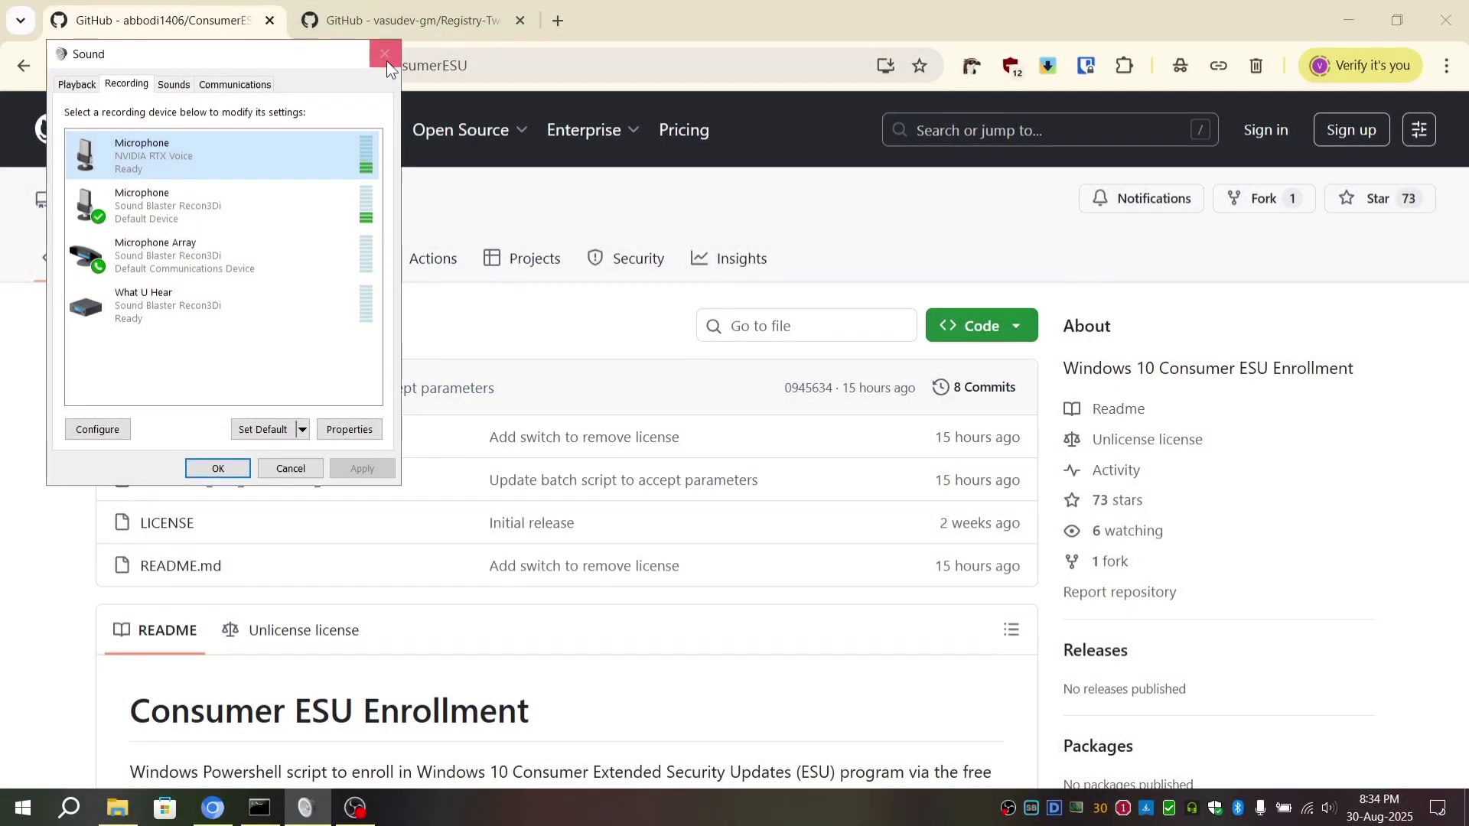
# Step: Close the Sound recording-devices dialog to reveal the ConsumerESU GitHub repository page
pyautogui.click(387, 58)
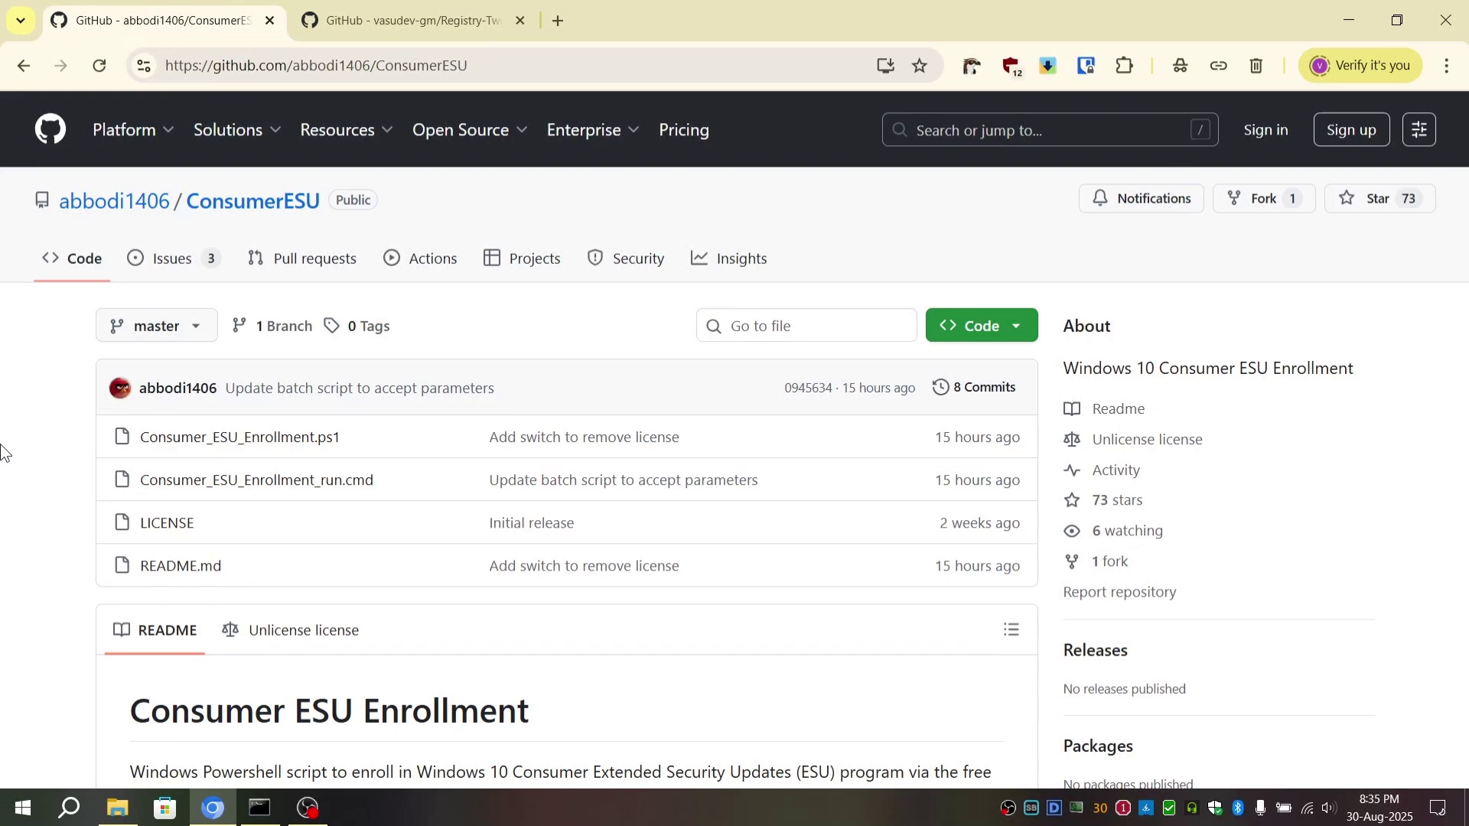
pyautogui.scroll(-3, 80, 569)
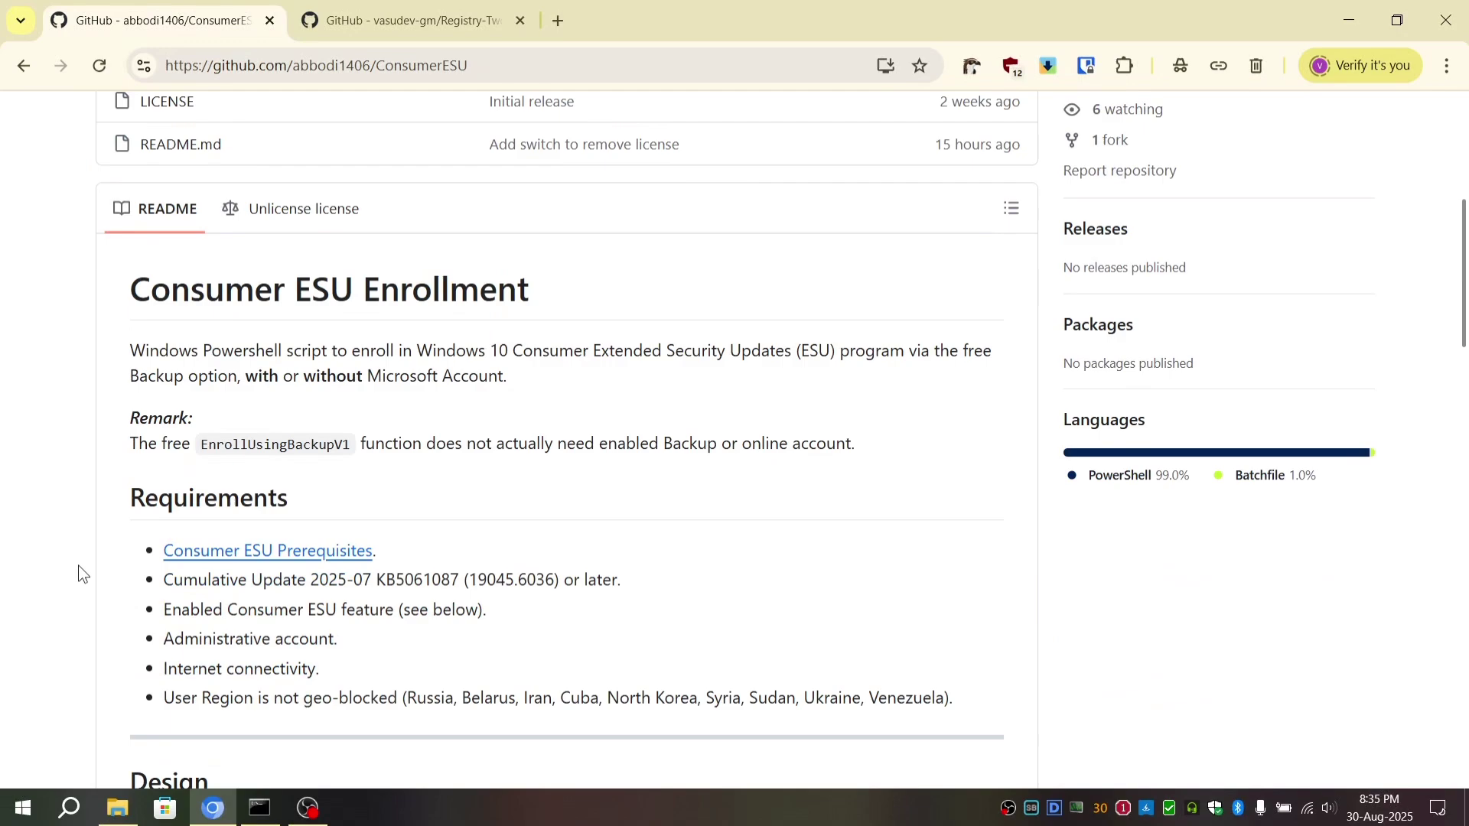
pyautogui.scroll(3, 101, 557)
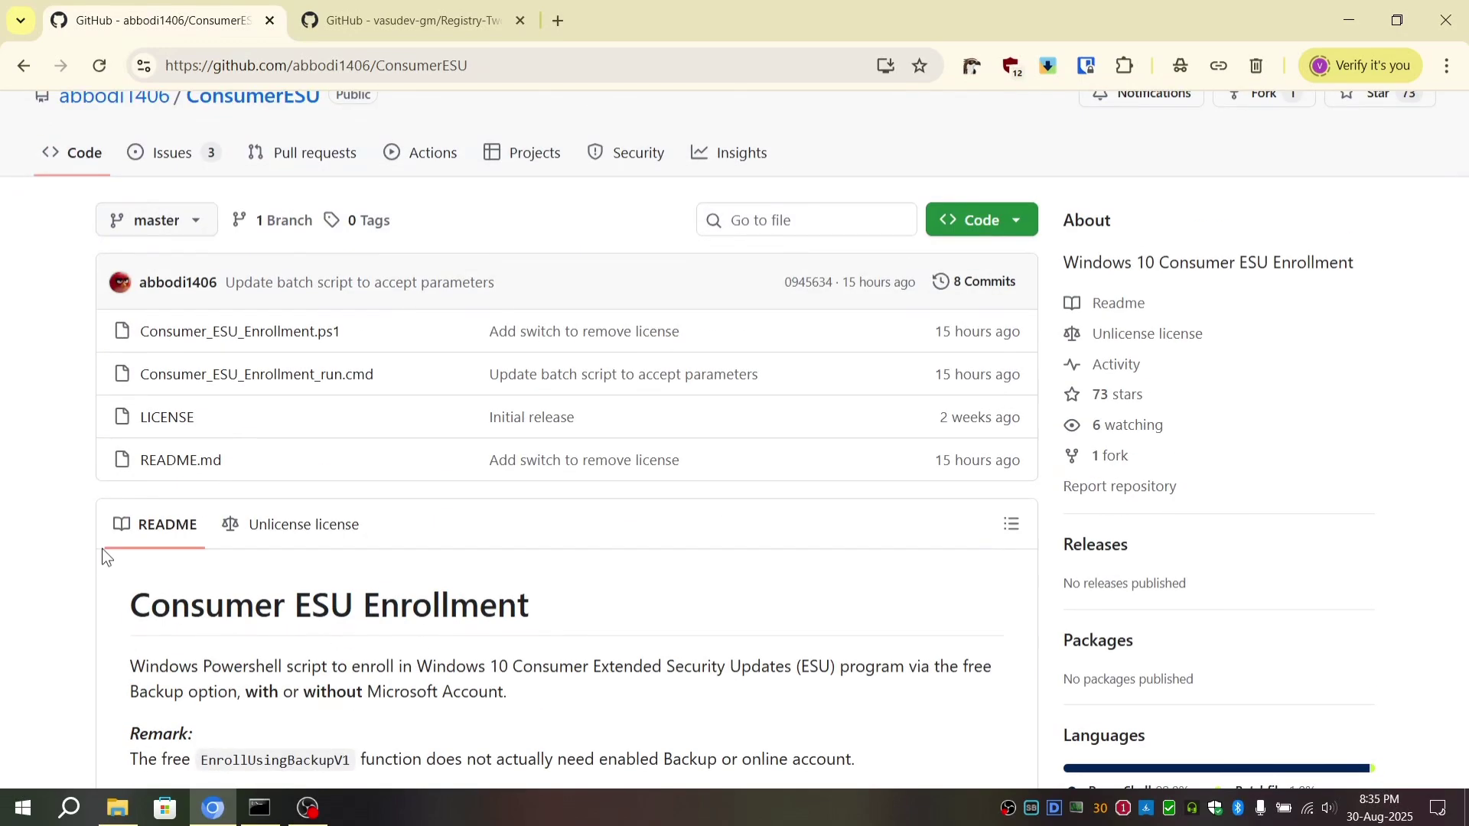
pyautogui.scroll(1, 33, 436)
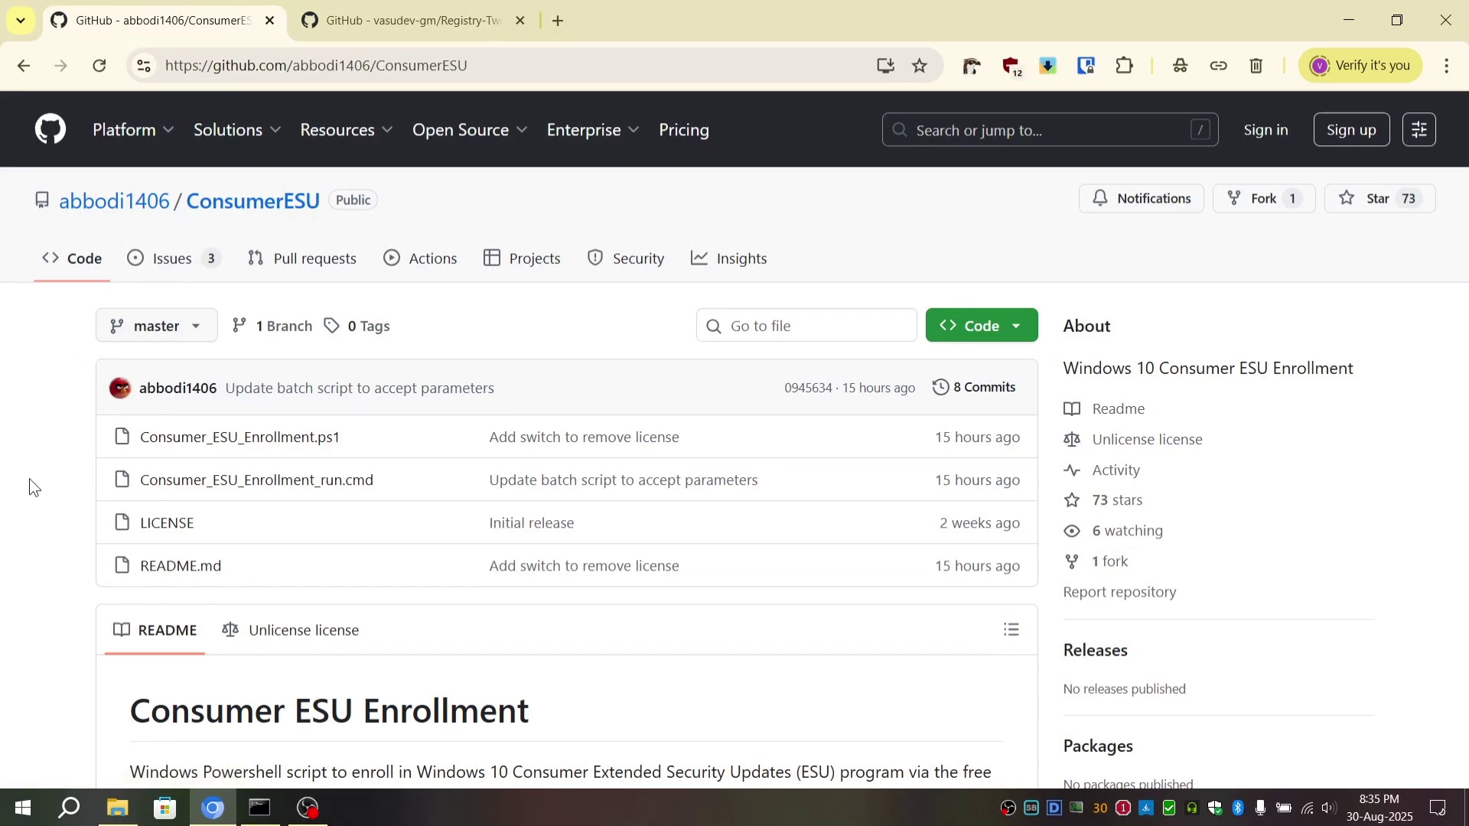
pyautogui.scroll(-3, 81, 548)
pyautogui.scroll(-3, 378, 515)
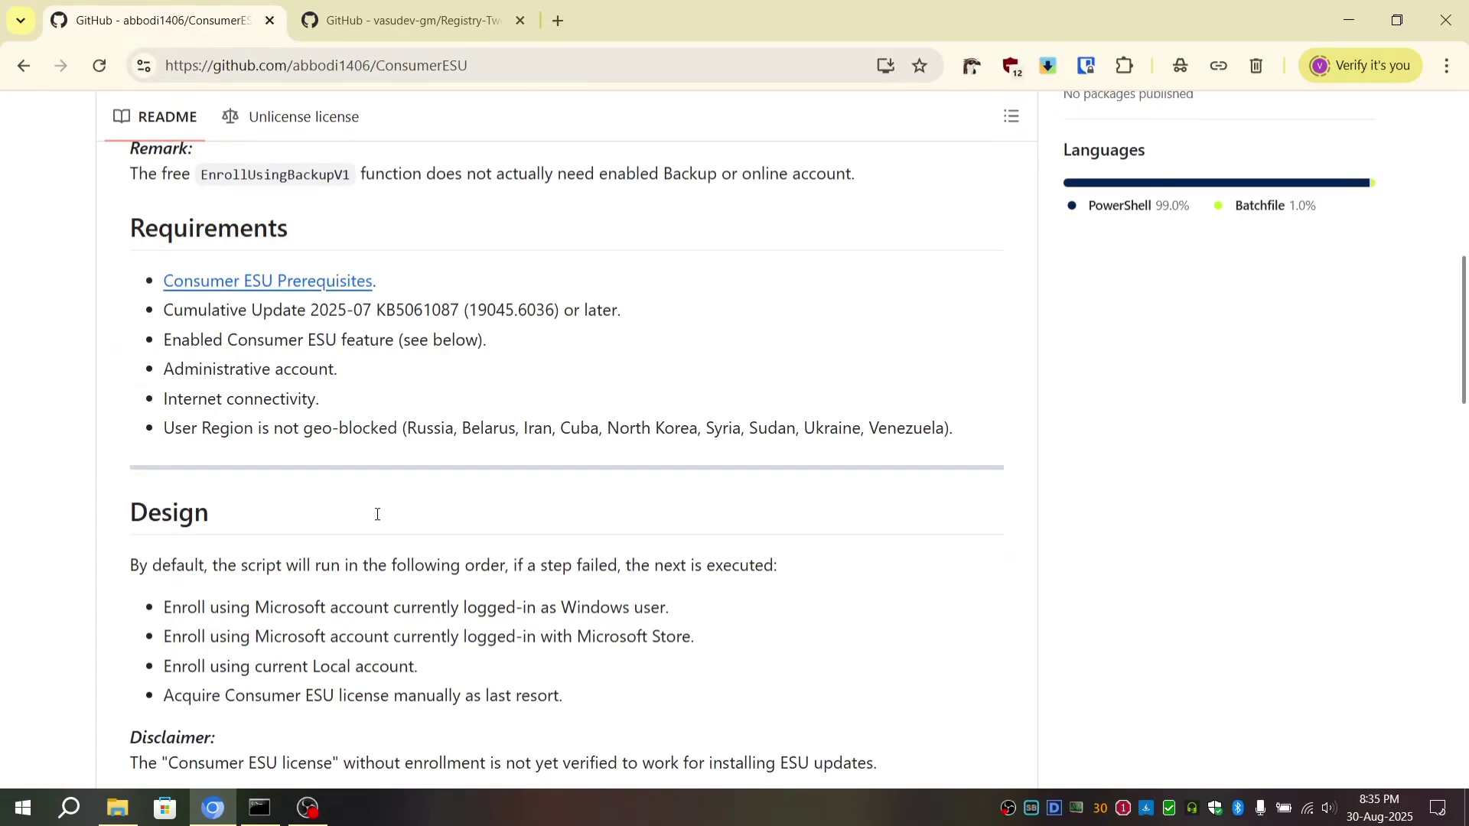
pyautogui.scroll(1, 269, 425)
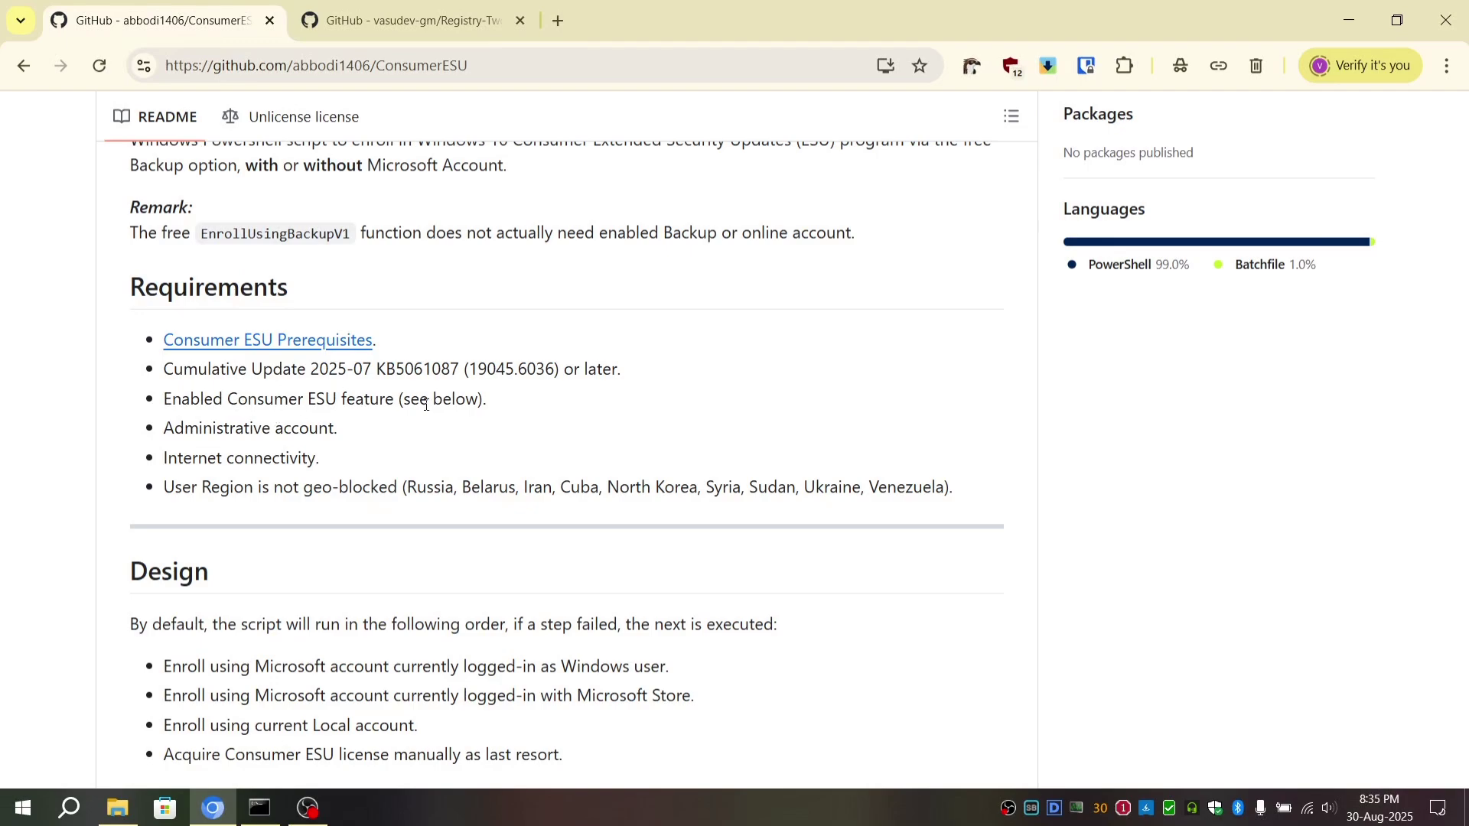
pyautogui.scroll(-1, 344, 531)
pyautogui.scroll(-4, 348, 541)
pyautogui.scroll(1, 425, 459)
pyautogui.scroll(2, 278, 394)
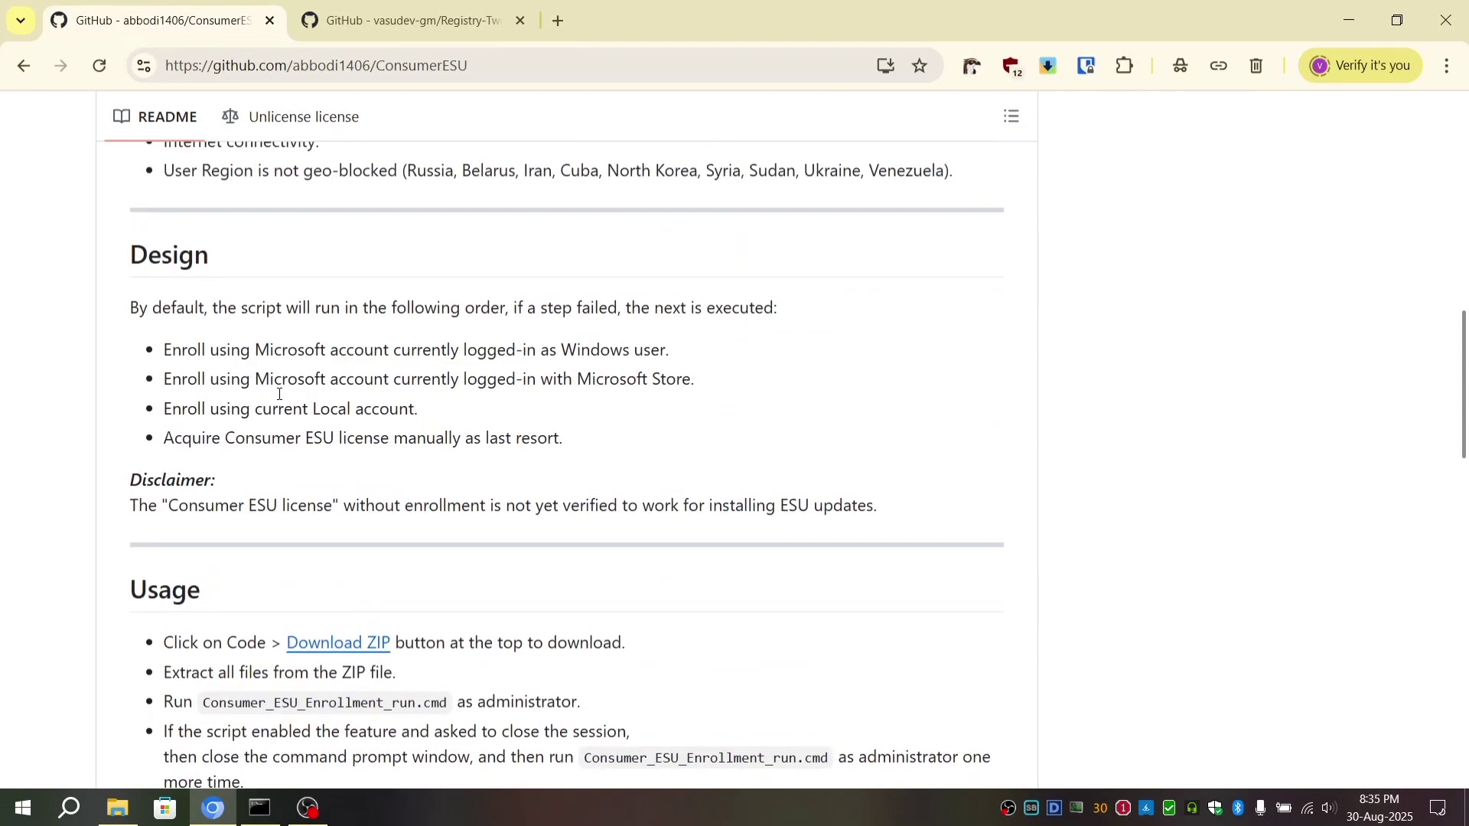
# Step: Highlight the Microsoft Store and local-account Enroll bullets in the README's Design section
pyautogui.moveTo(267, 386); pyautogui.dragTo(385, 382)
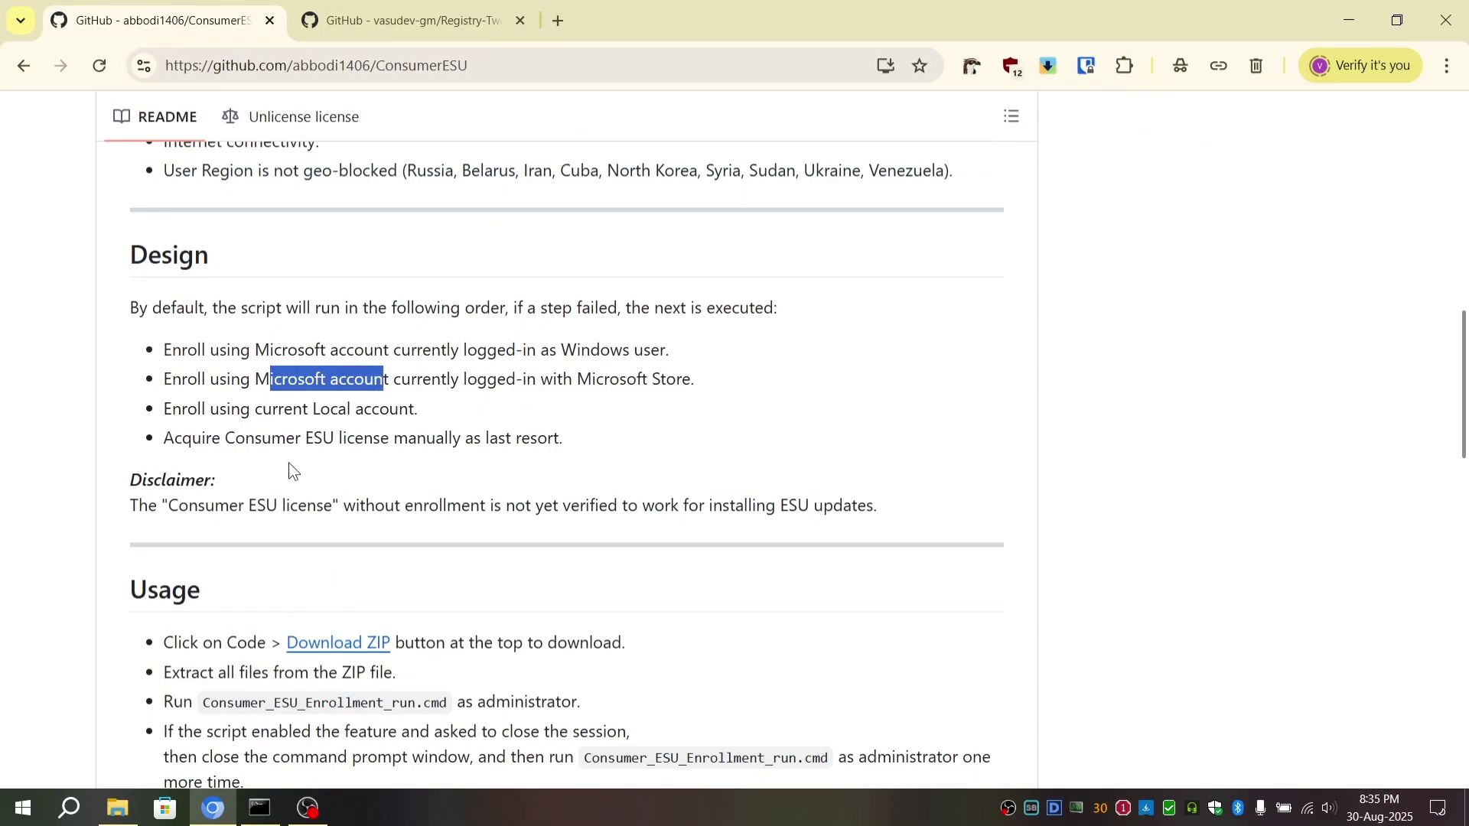
pyautogui.moveTo(166, 408); pyautogui.dragTo(396, 398)
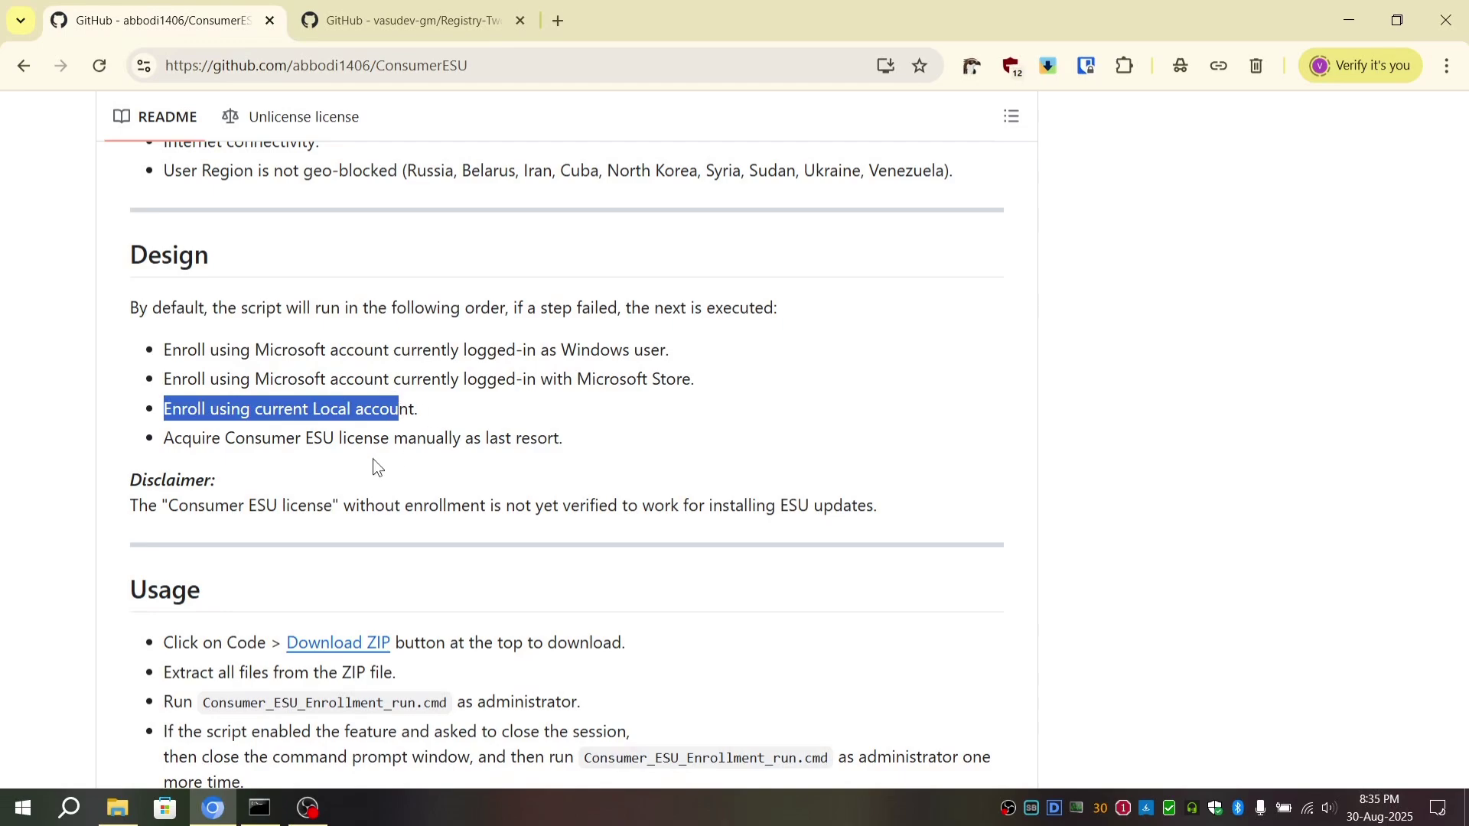
pyautogui.scroll(-2, 731, 497)
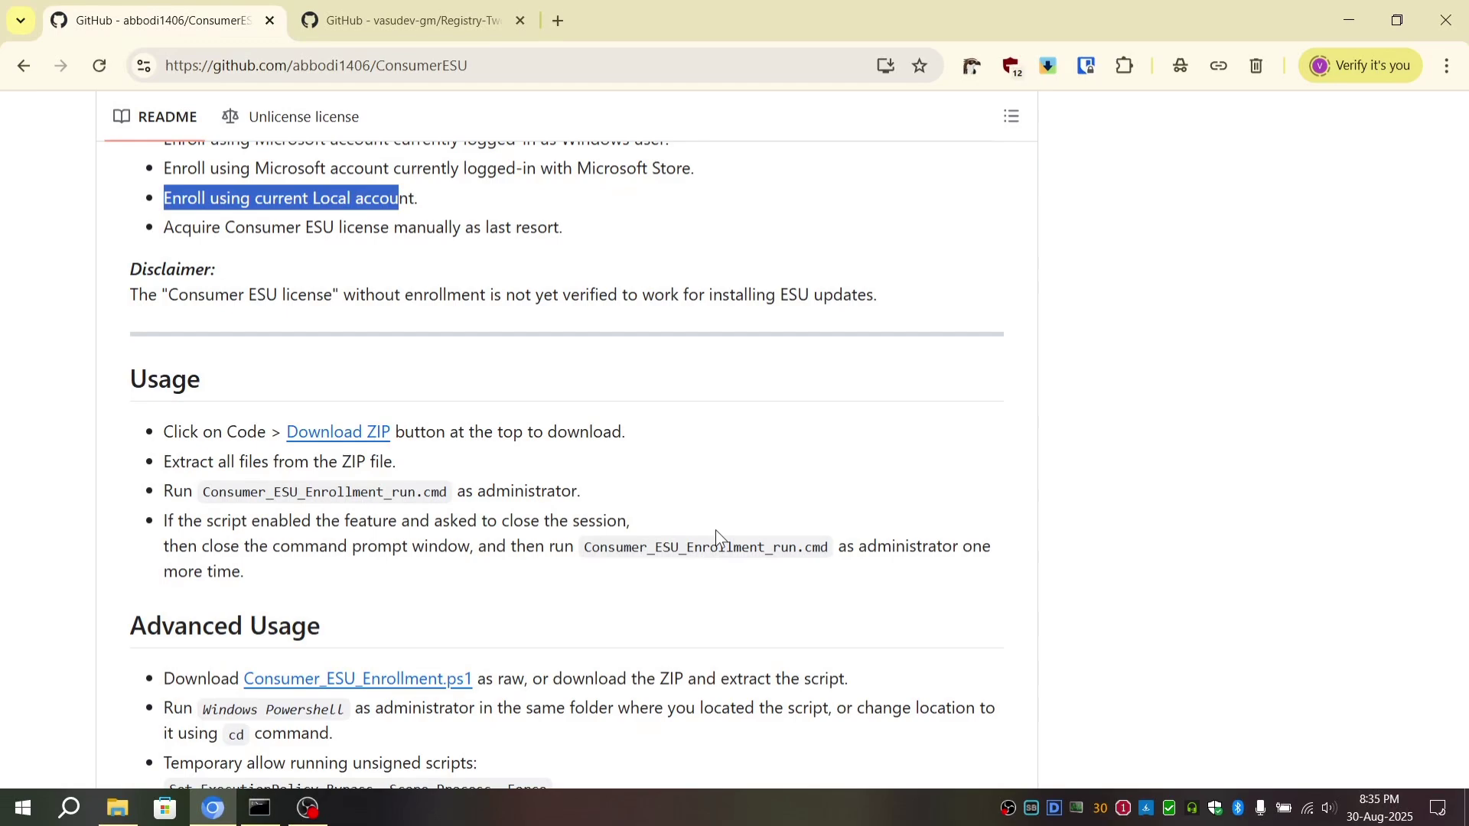
pyautogui.scroll(1, 715, 529)
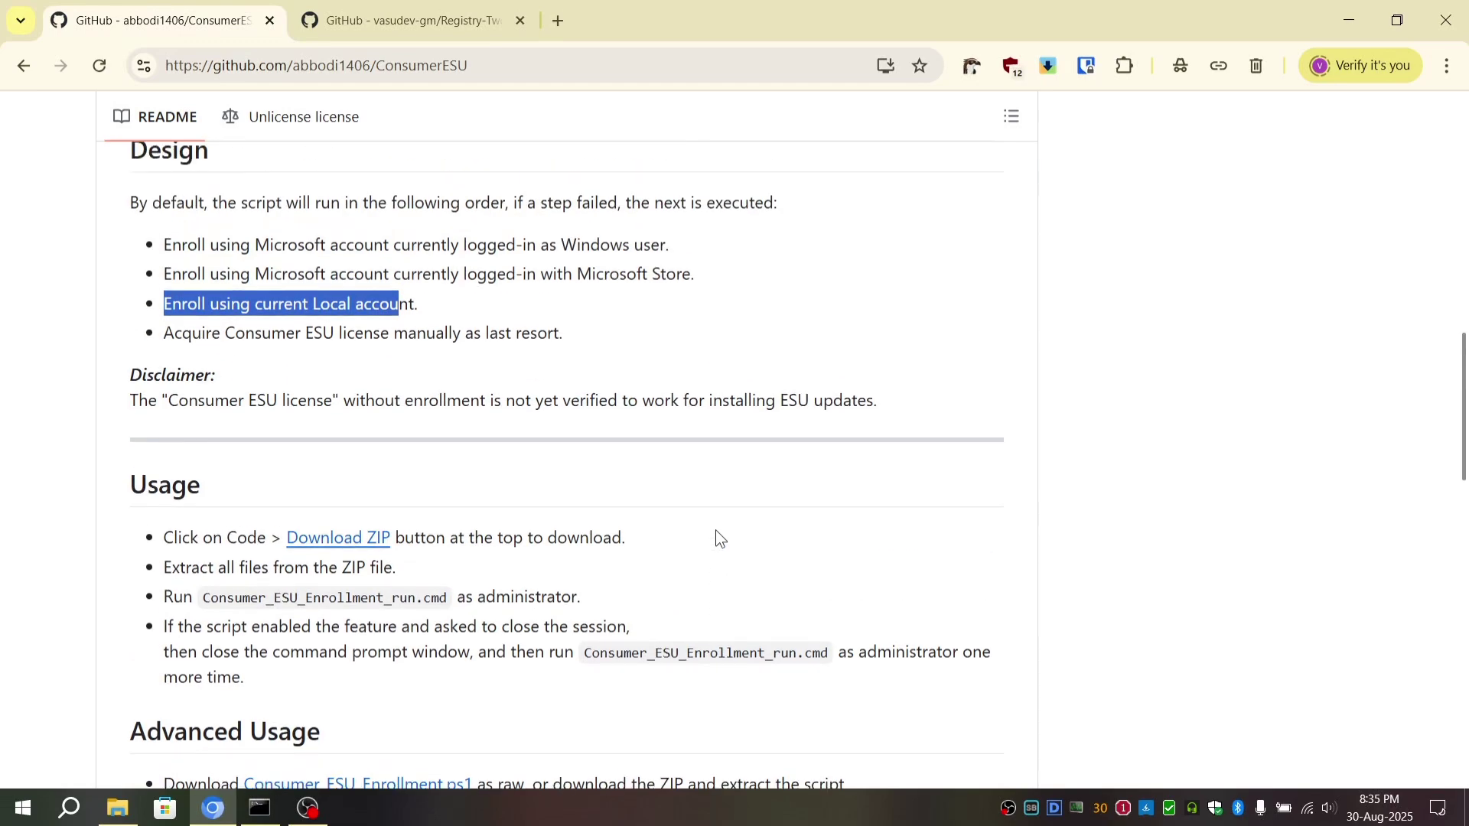
pyautogui.scroll(1, 715, 529)
pyautogui.scroll(1, 715, 538)
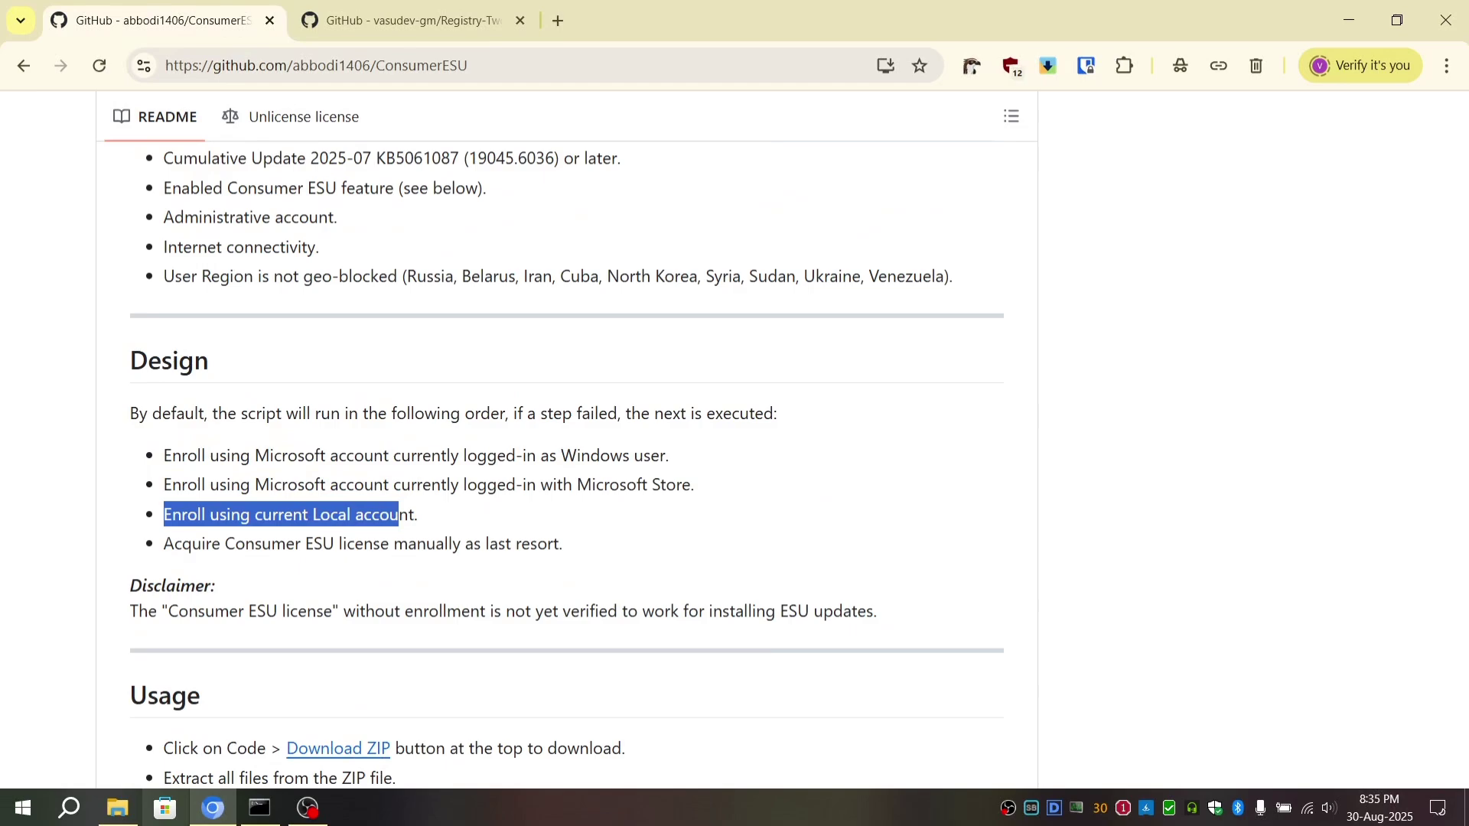
# Step: Bring up the ConsumerESU-master Downloads folder window in File Explorer
pyautogui.click(260, 808)
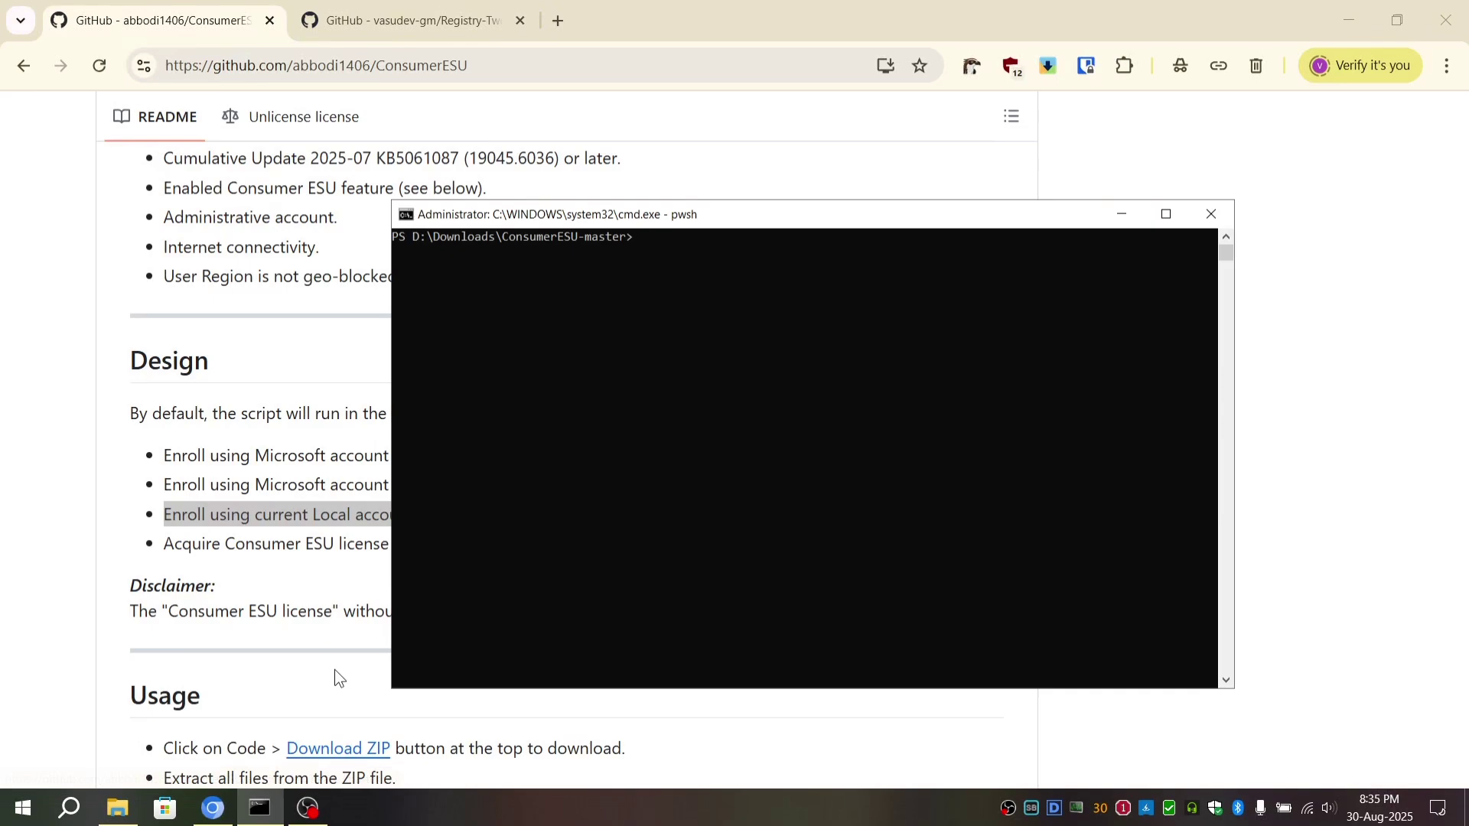
pyautogui.click(334, 669)
pyautogui.scroll(-1, 366, 691)
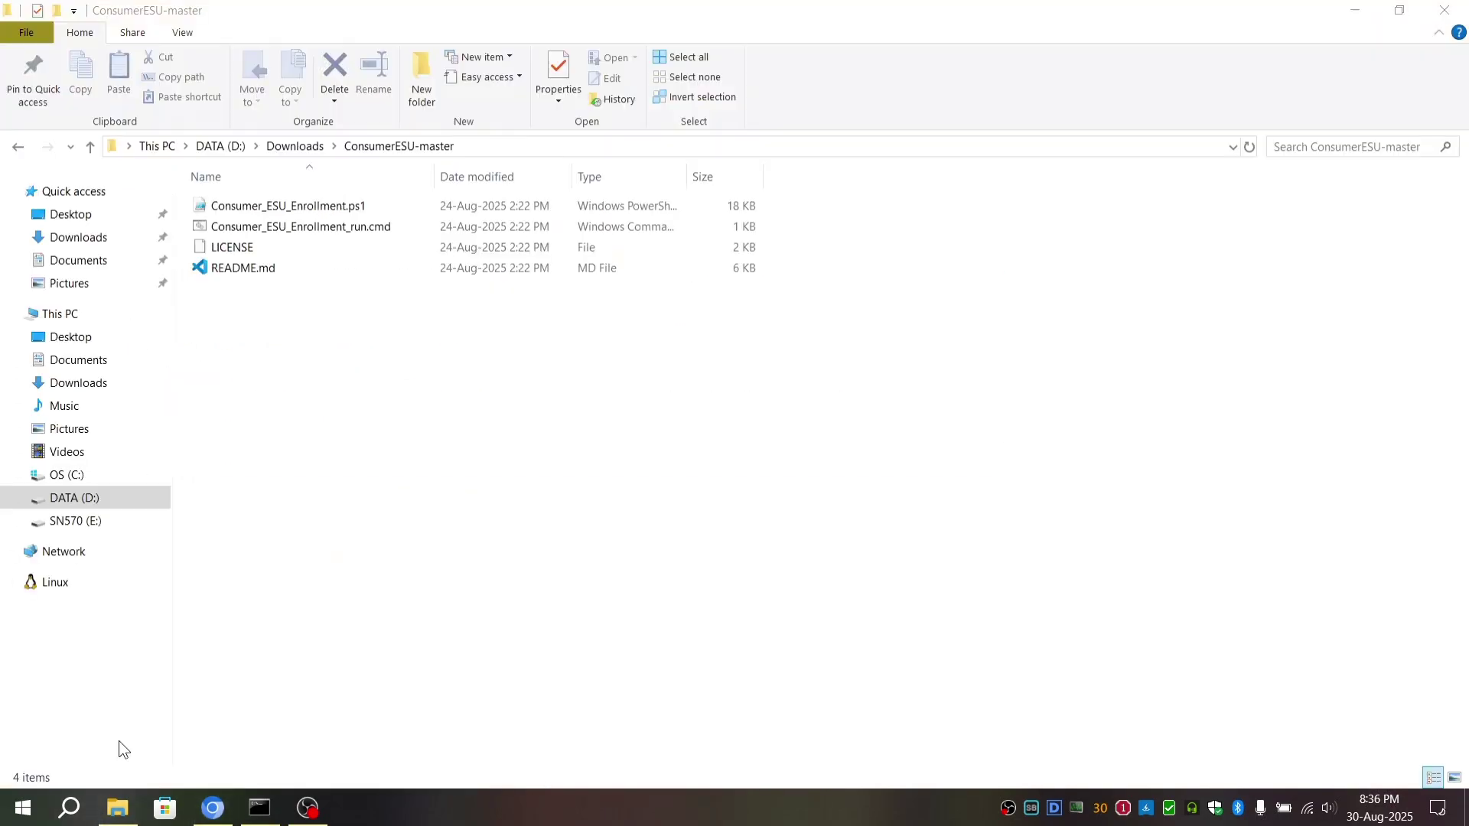
pyautogui.moveTo(118, 808)
pyautogui.click(118, 740)
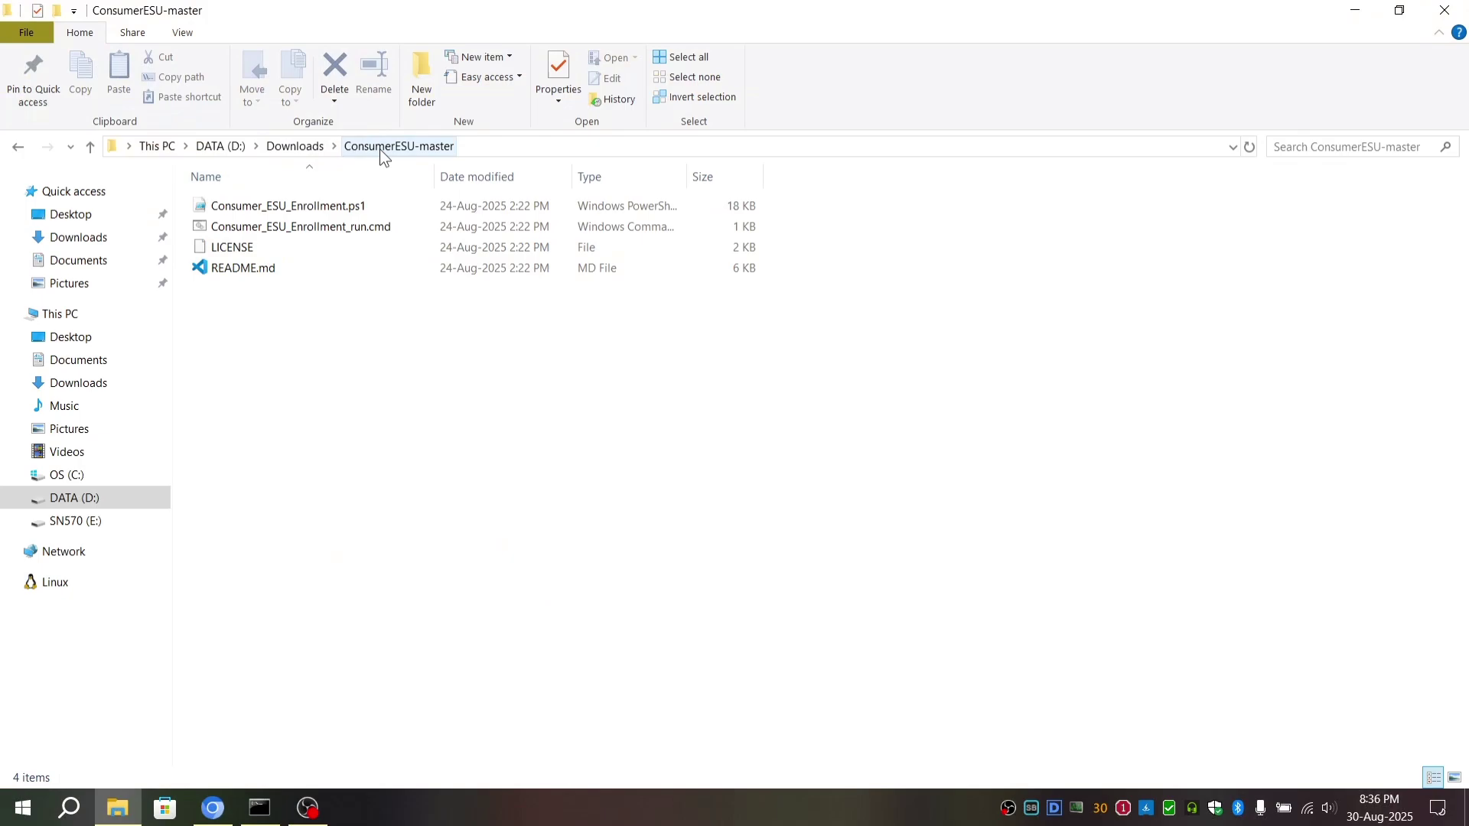
# Step: Run Consumer_ESU_Enrollment_run.cmd, note its Unknown eligibility status, and exit to the prompt
pyautogui.click(350, 234)
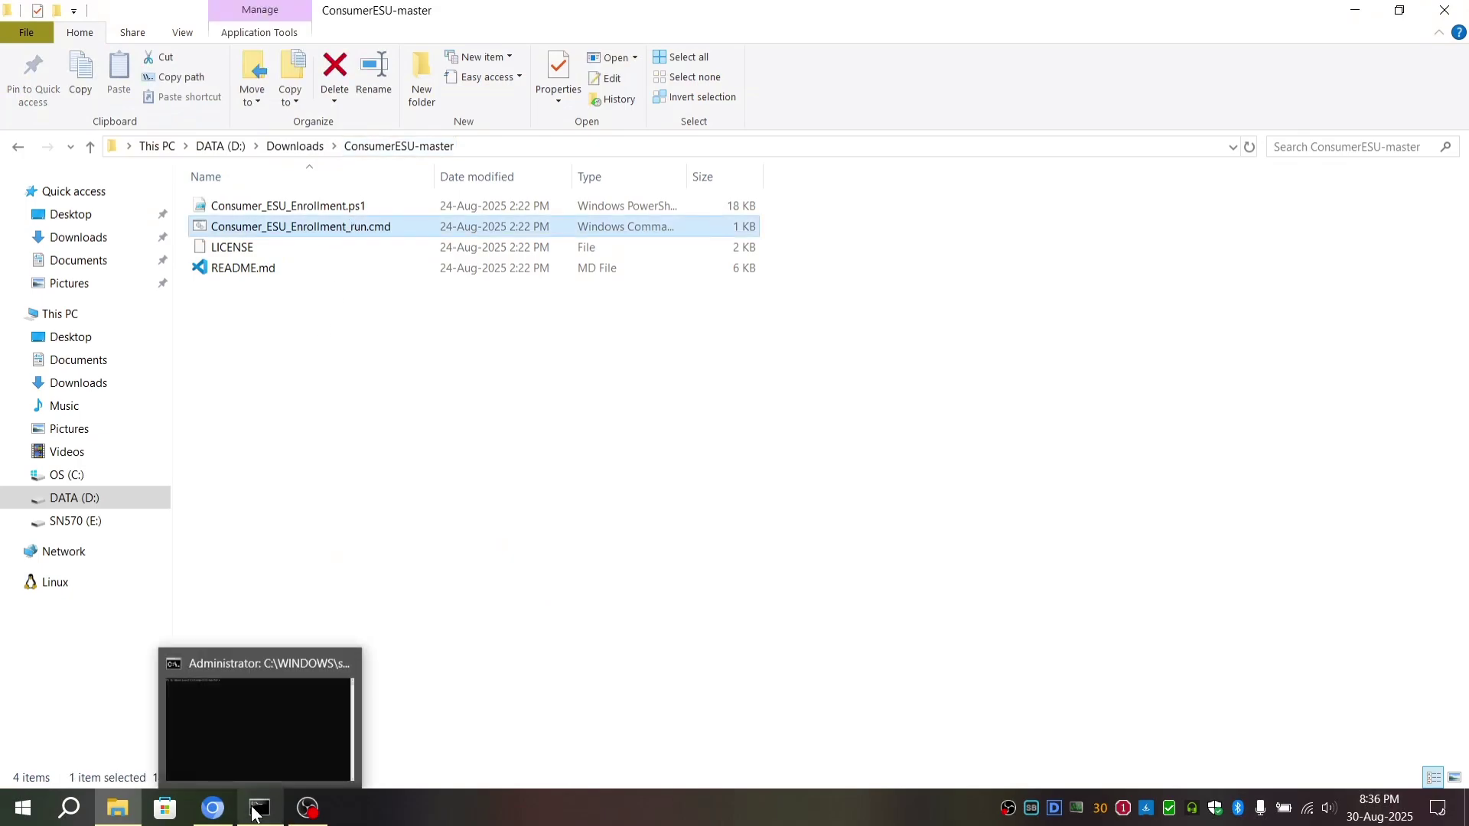
pyautogui.write('cls')
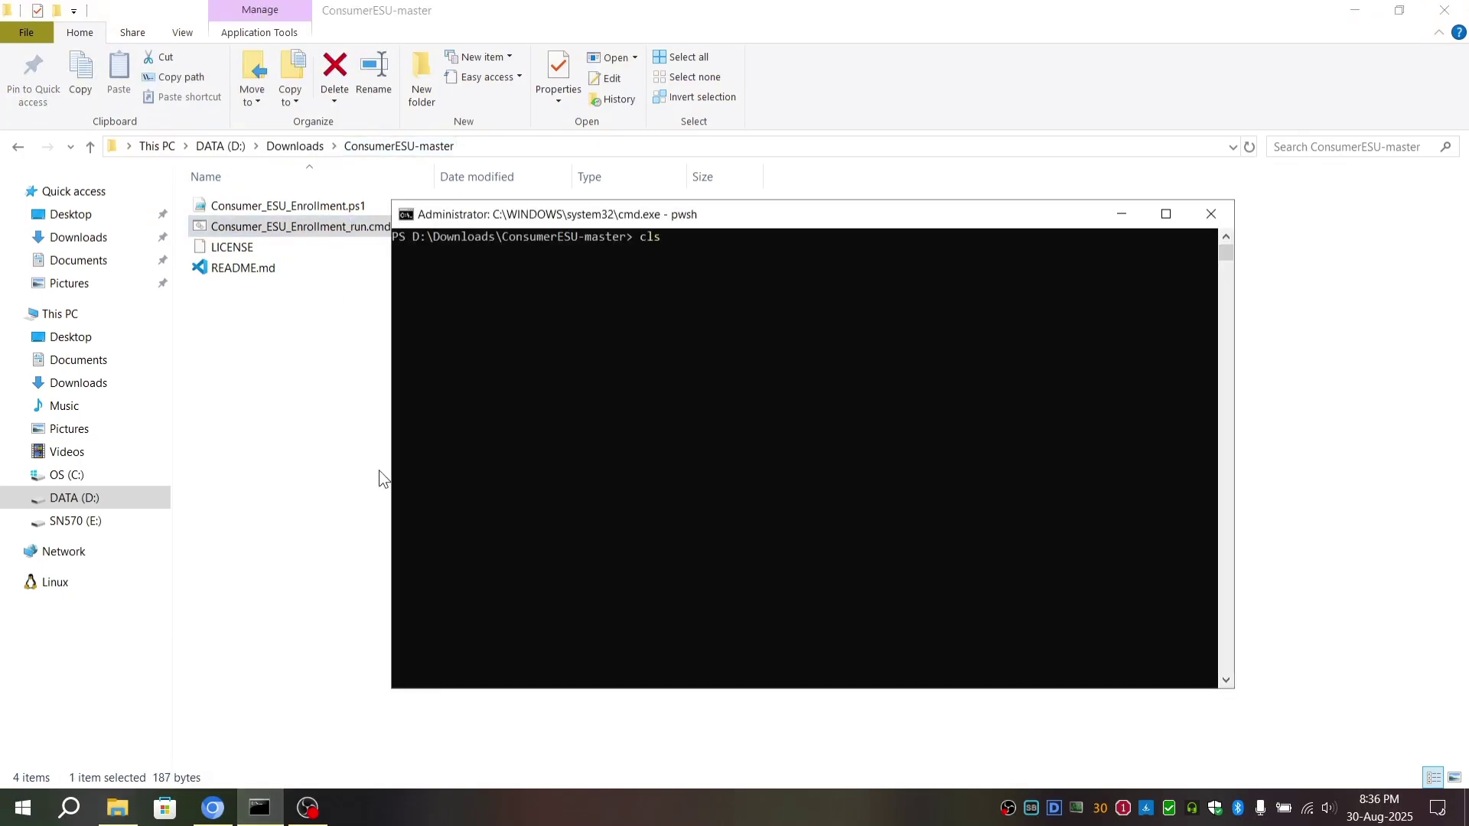
pyautogui.press('Return')
pyautogui.write('.\\Consumer_ESU_Enrollment_run.cmd')
pyautogui.press('Return')
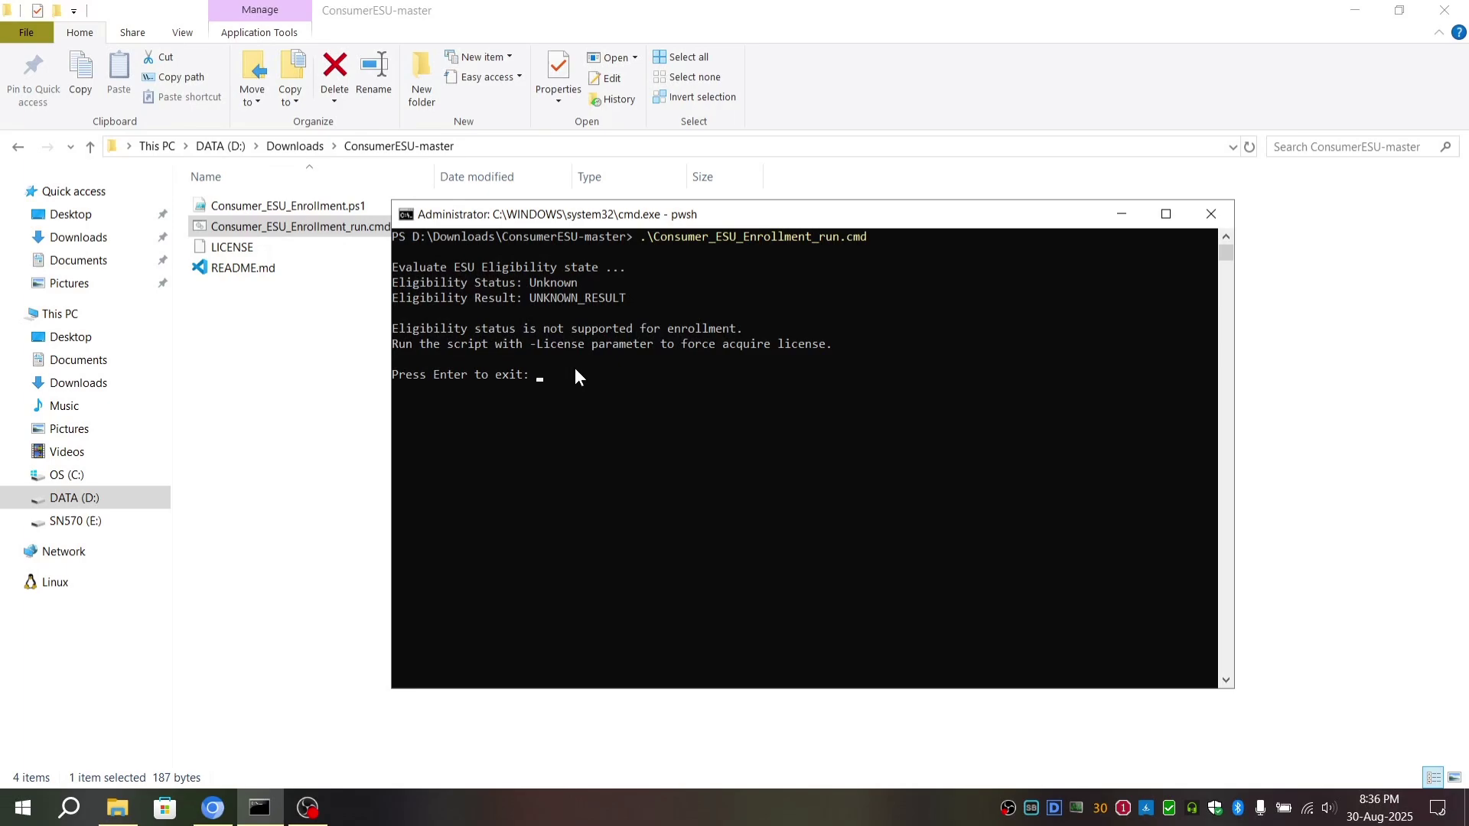
pyautogui.press('Return')
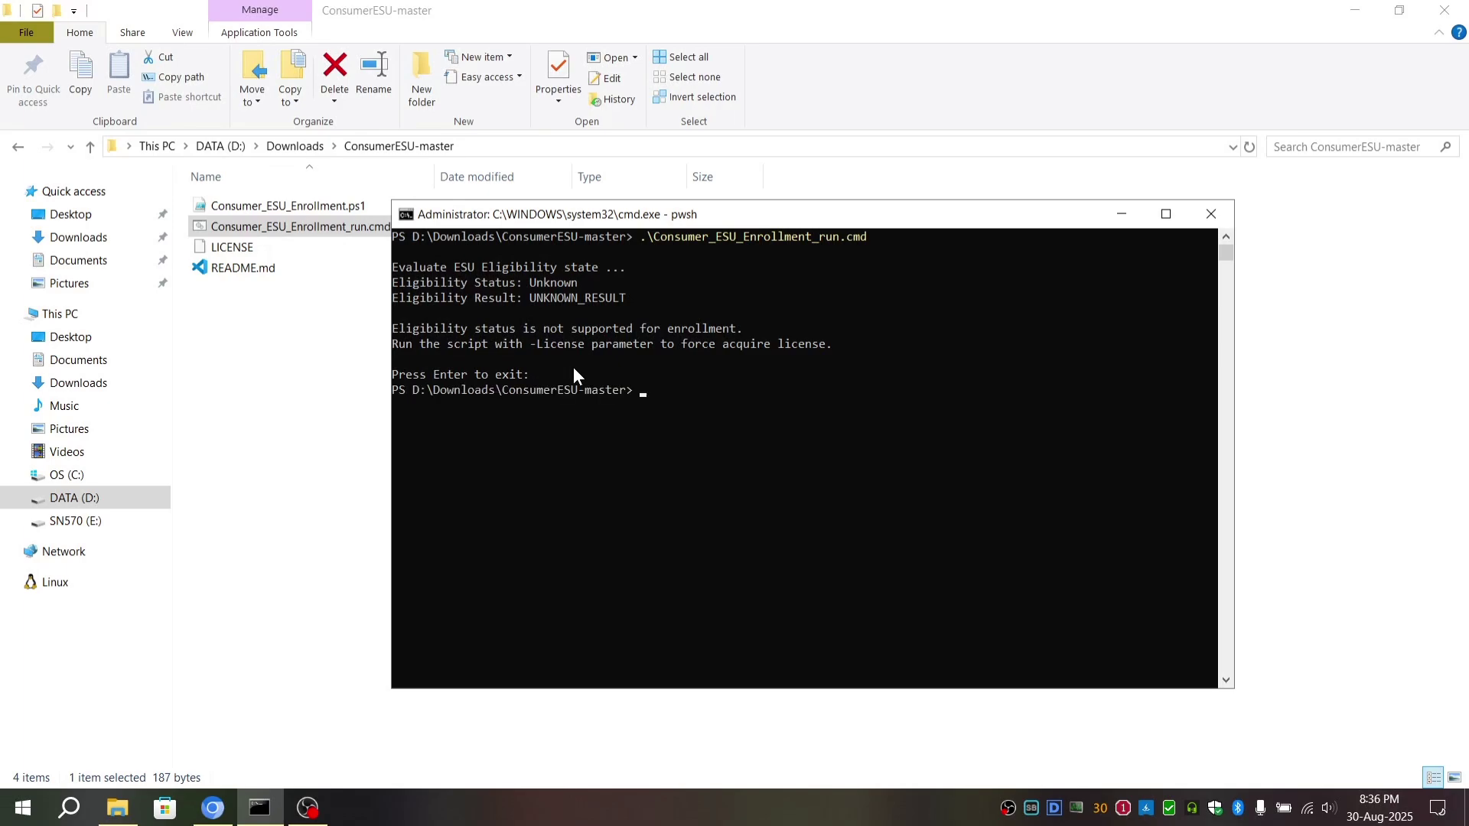
# Step: Run Consumer_ESU_Enrollment.ps1 -License, review its exception errors, then clear the console with cls
pyautogui.press('Up')
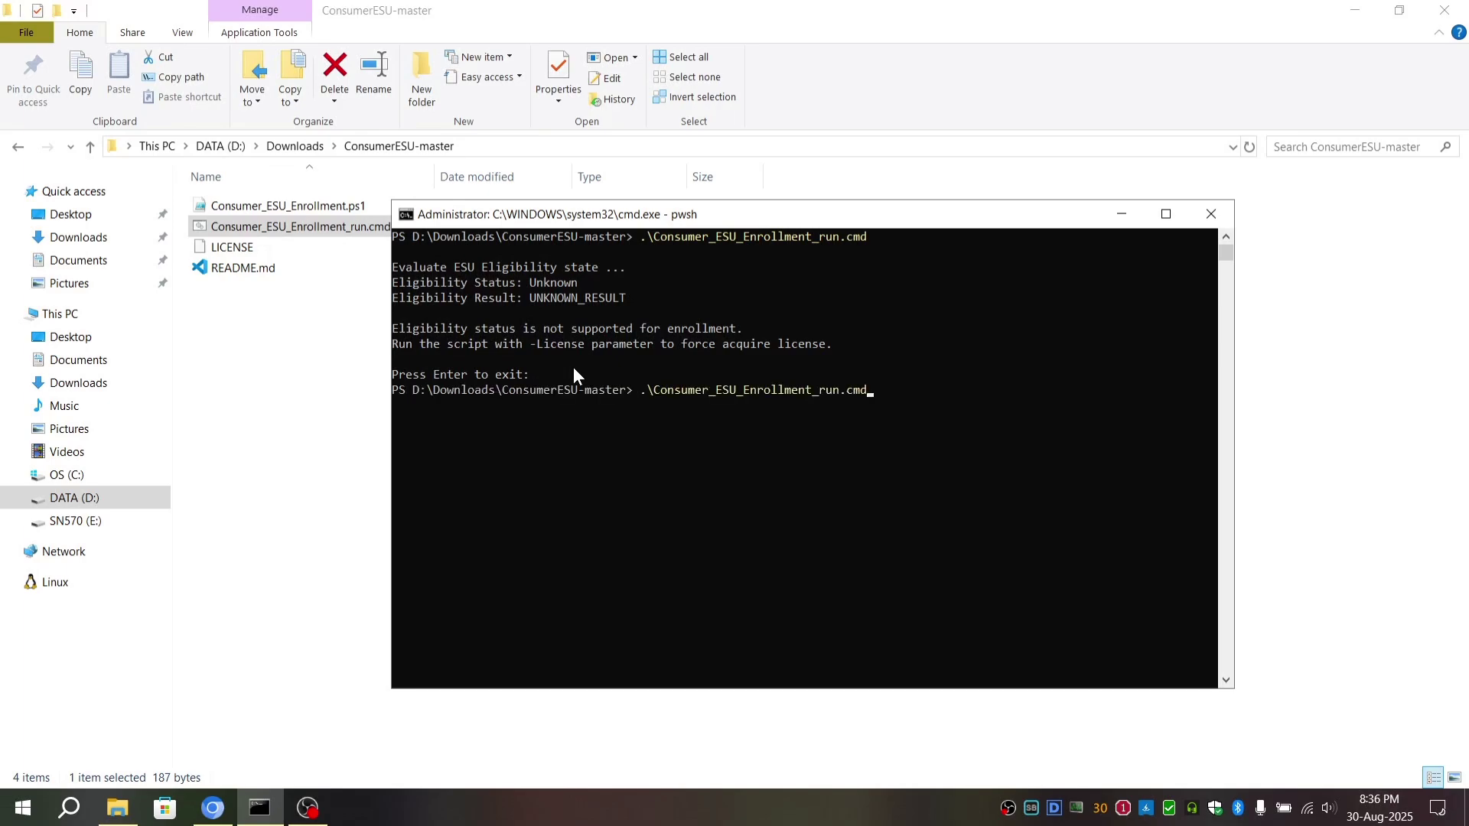
pyautogui.press('Escape')
pyautogui.write('.\\C')
pyautogui.press('Tab')
pyautogui.press('Return')
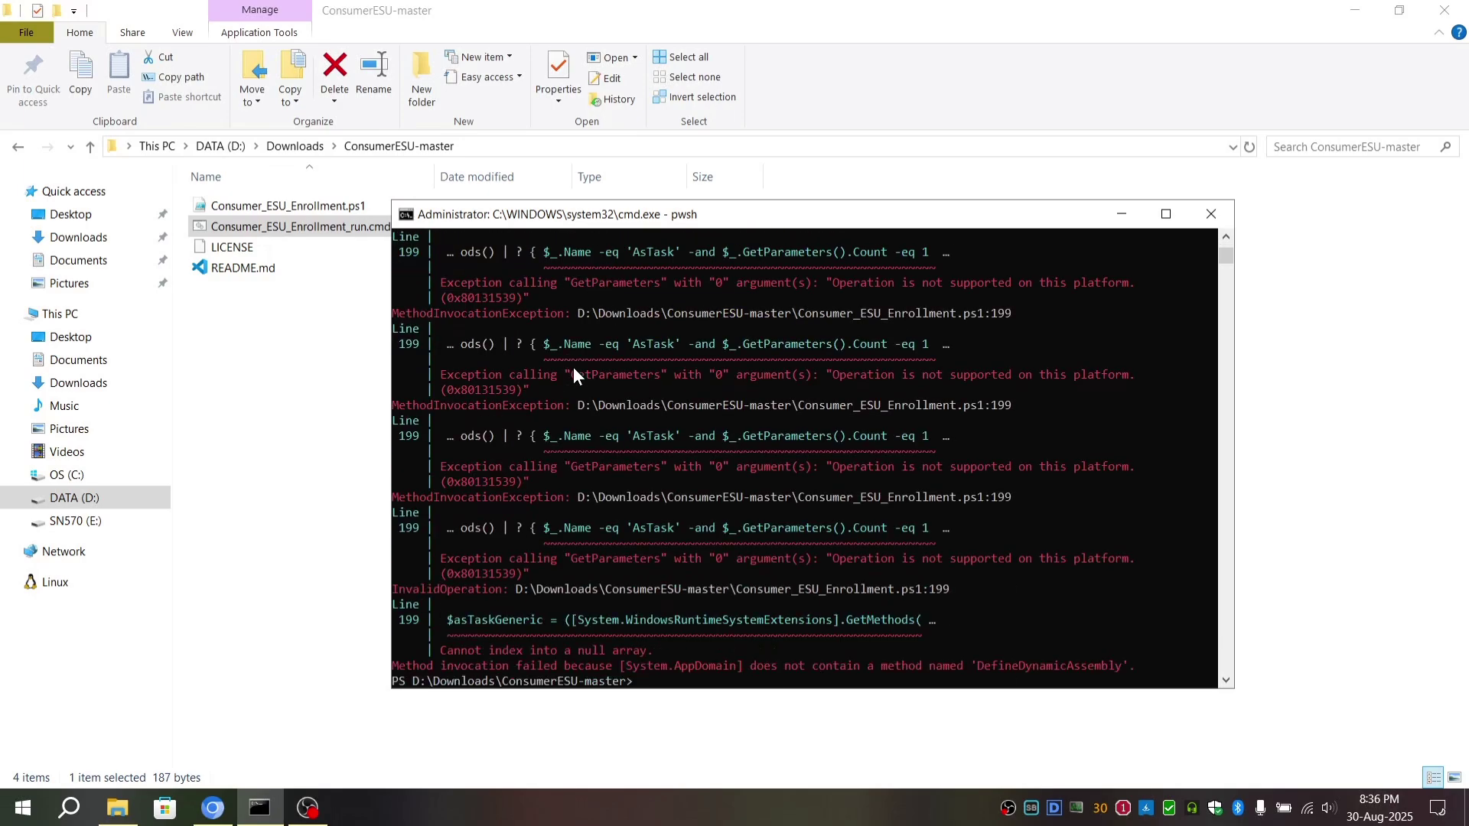
pyautogui.scroll(1, 988, 423)
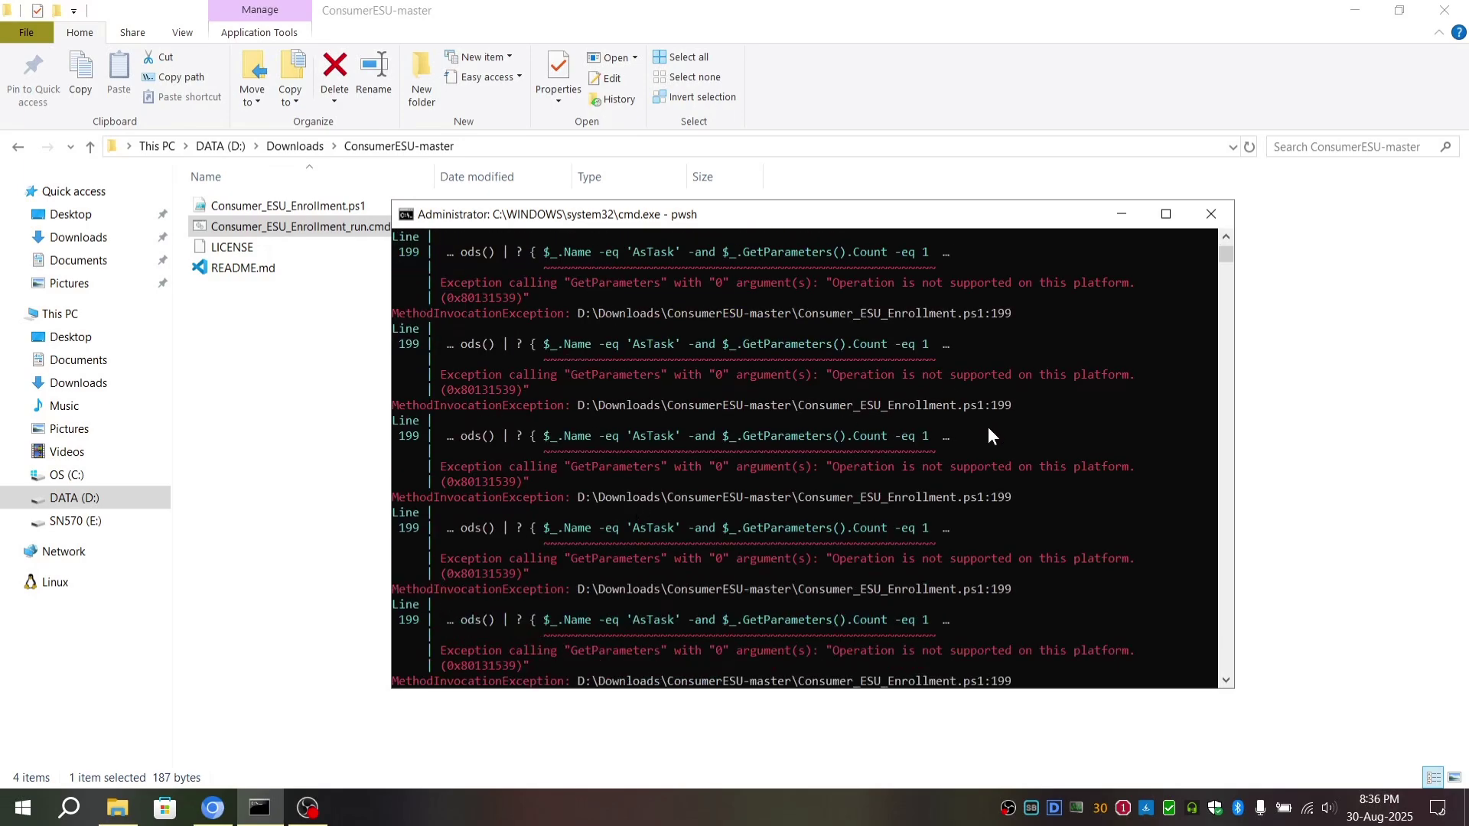
pyautogui.scroll(3, 975, 435)
pyautogui.scroll(1, 963, 443)
pyautogui.scroll(-3, 964, 440)
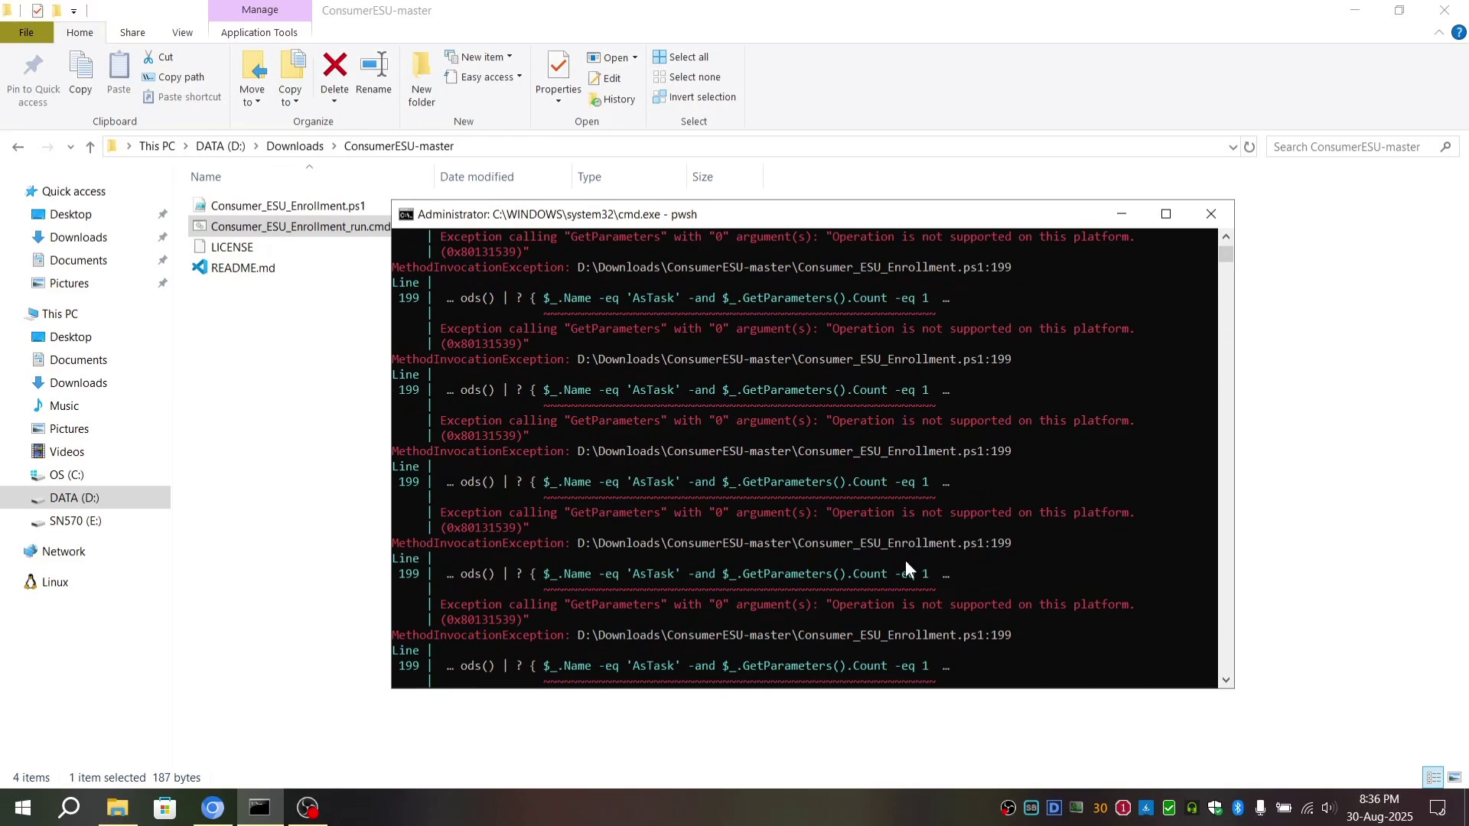
pyautogui.scroll(-1, 906, 568)
pyautogui.scroll(-2, 926, 574)
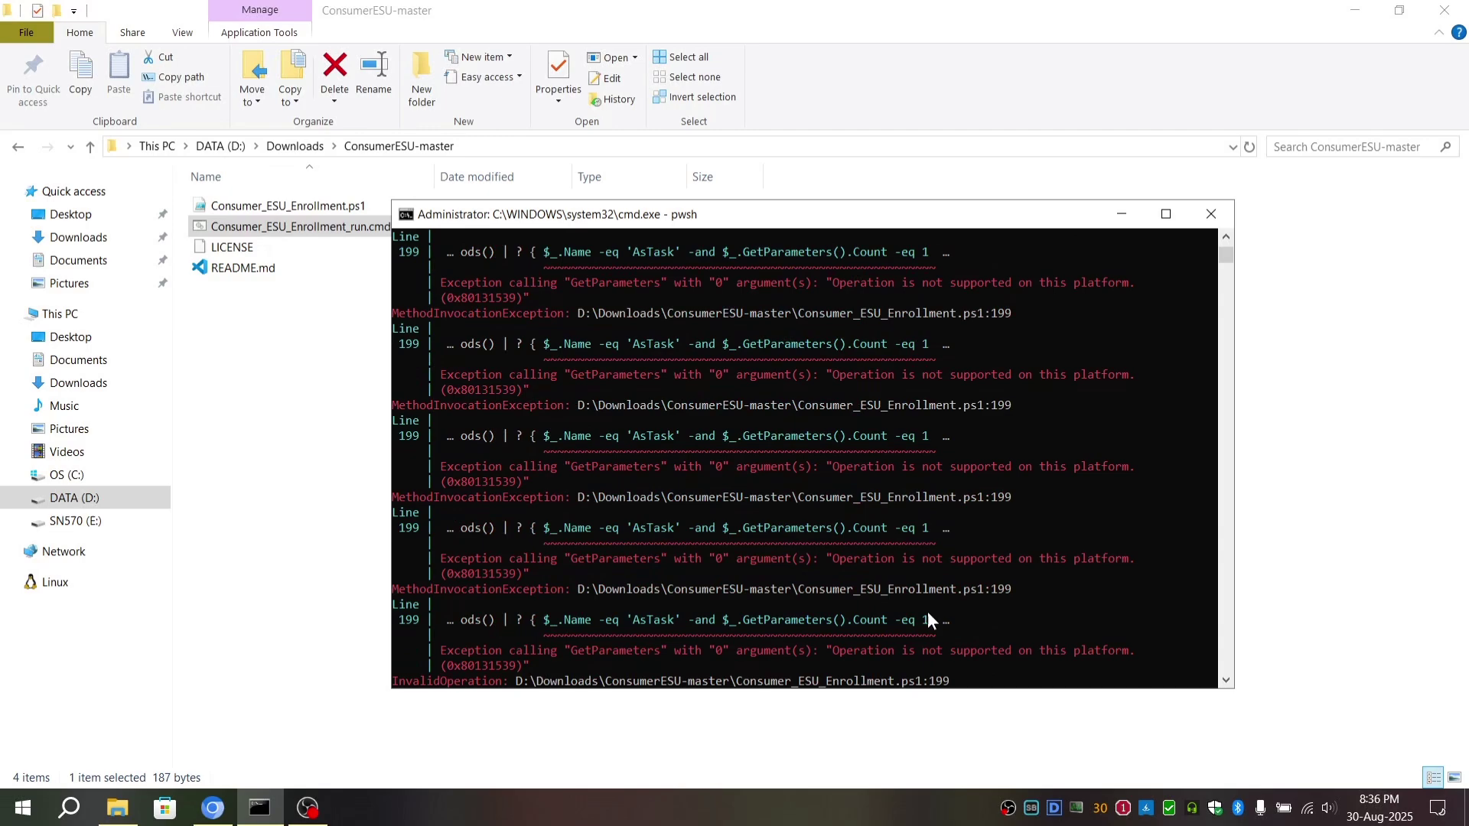
pyautogui.scroll(-5, 749, 563)
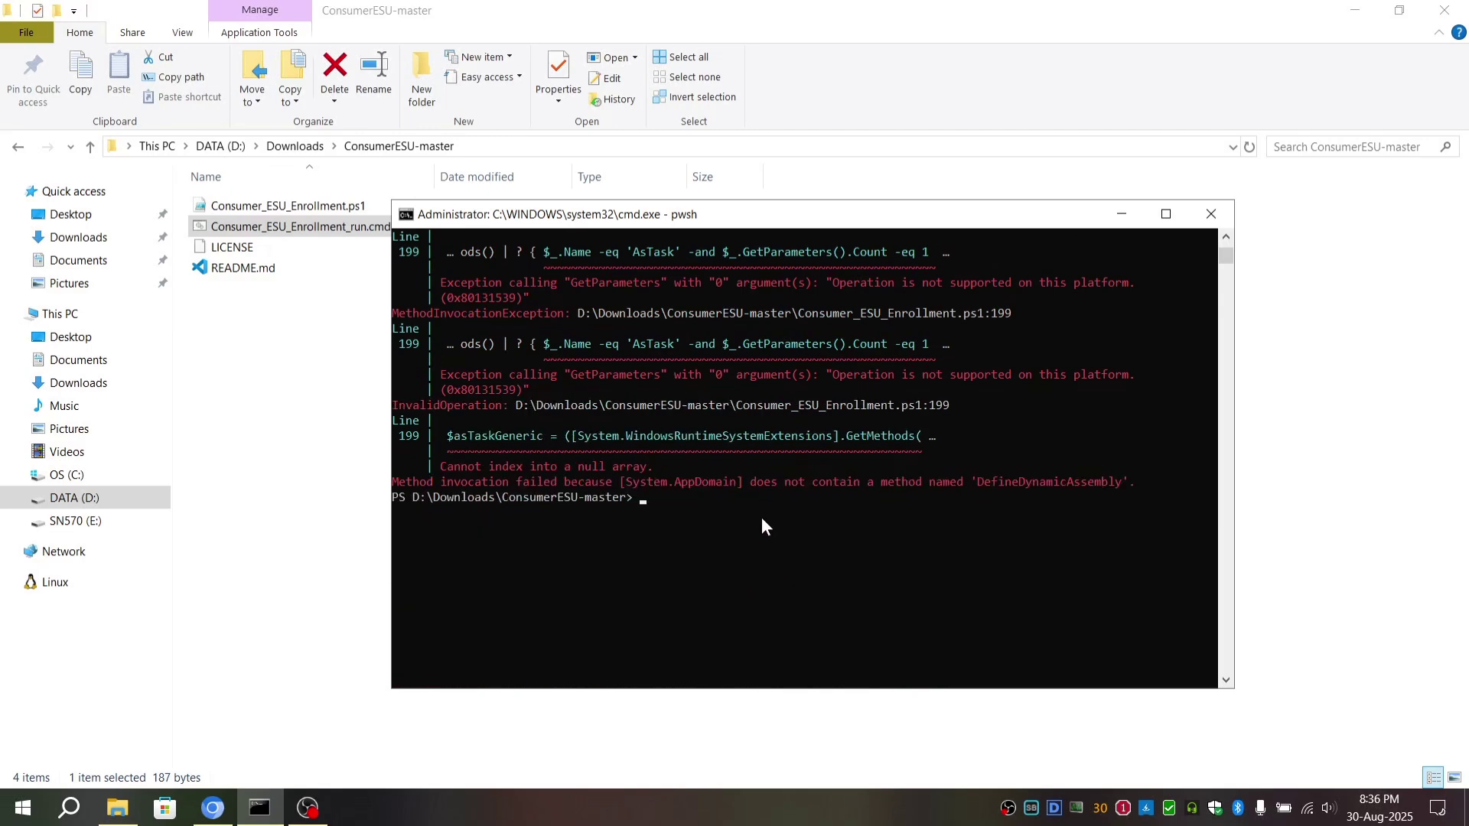
pyautogui.write('cls')
pyautogui.press('Return')
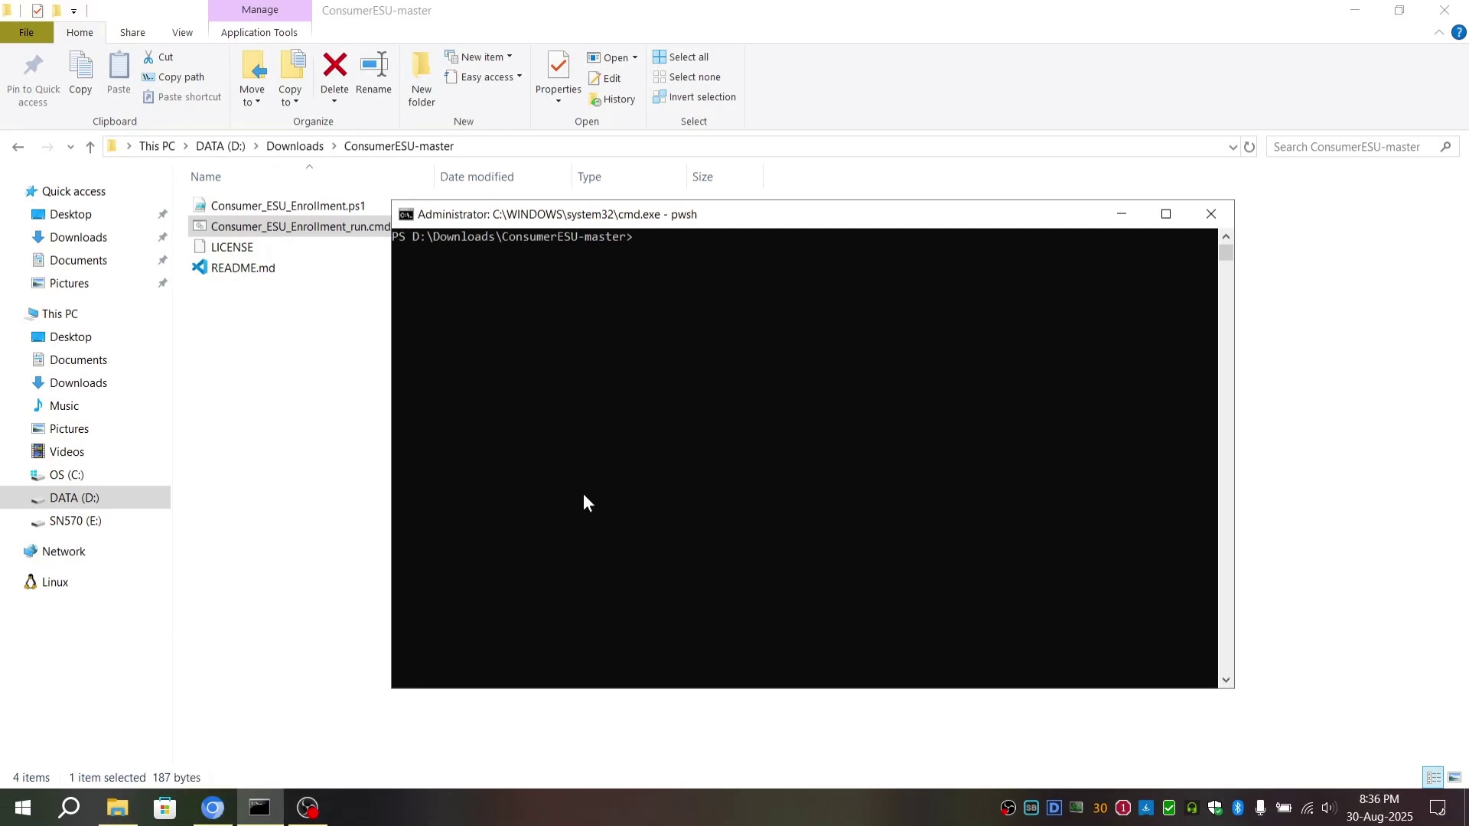
pyautogui.click(306, 341)
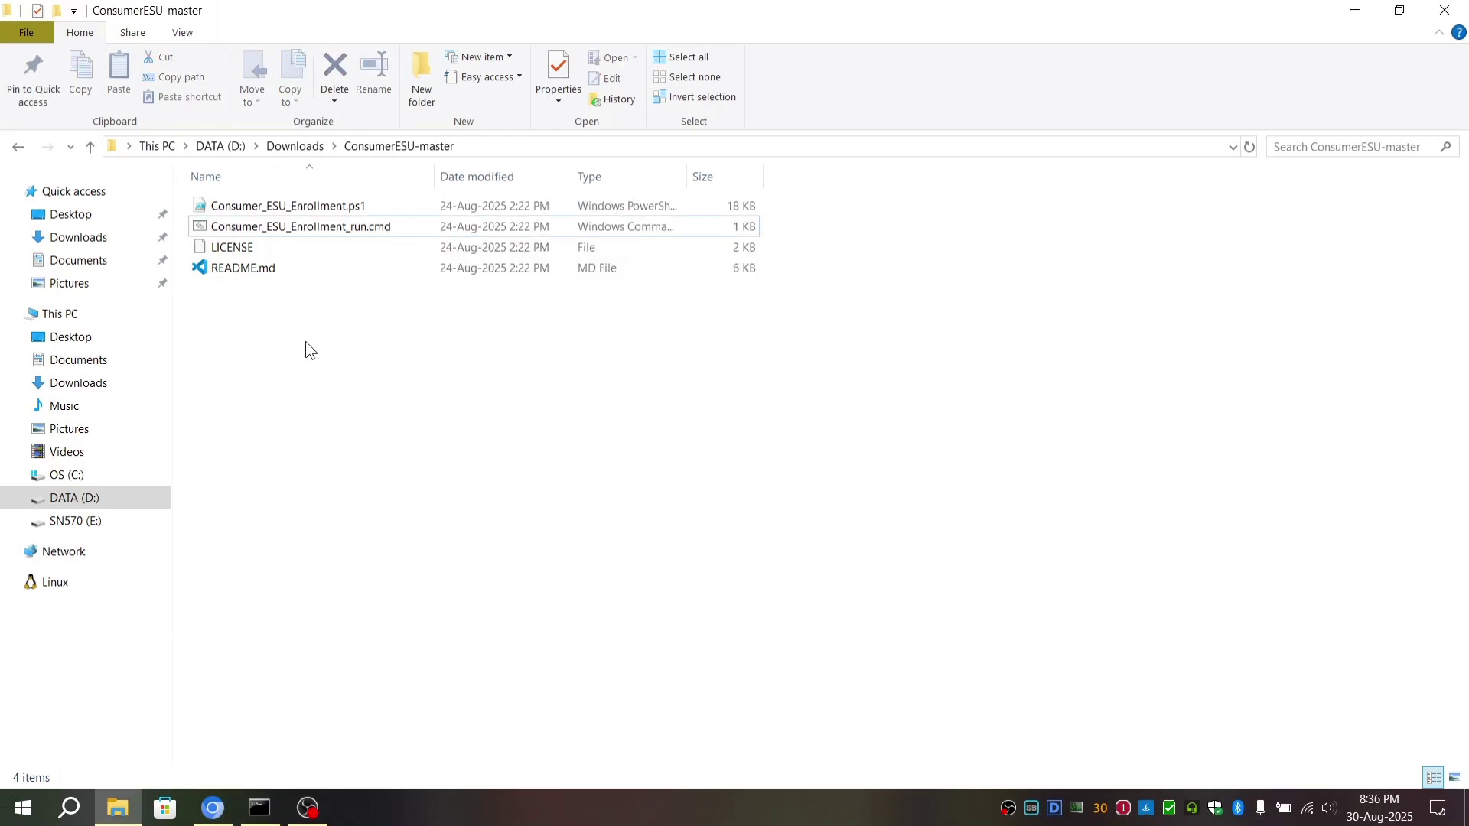
pyautogui.click(261, 269)
pyautogui.click(460, 205)
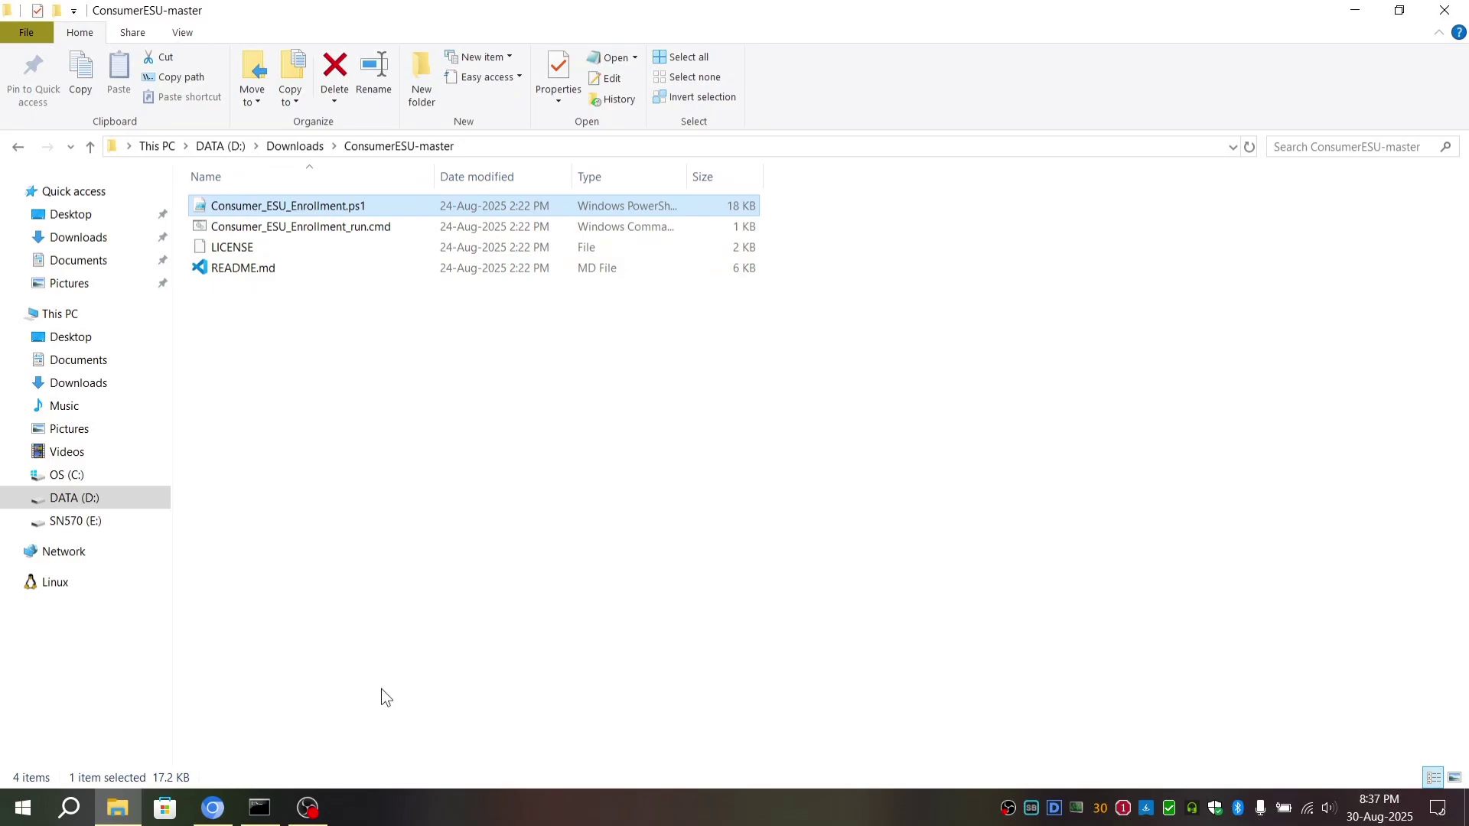
pyautogui.click(261, 808)
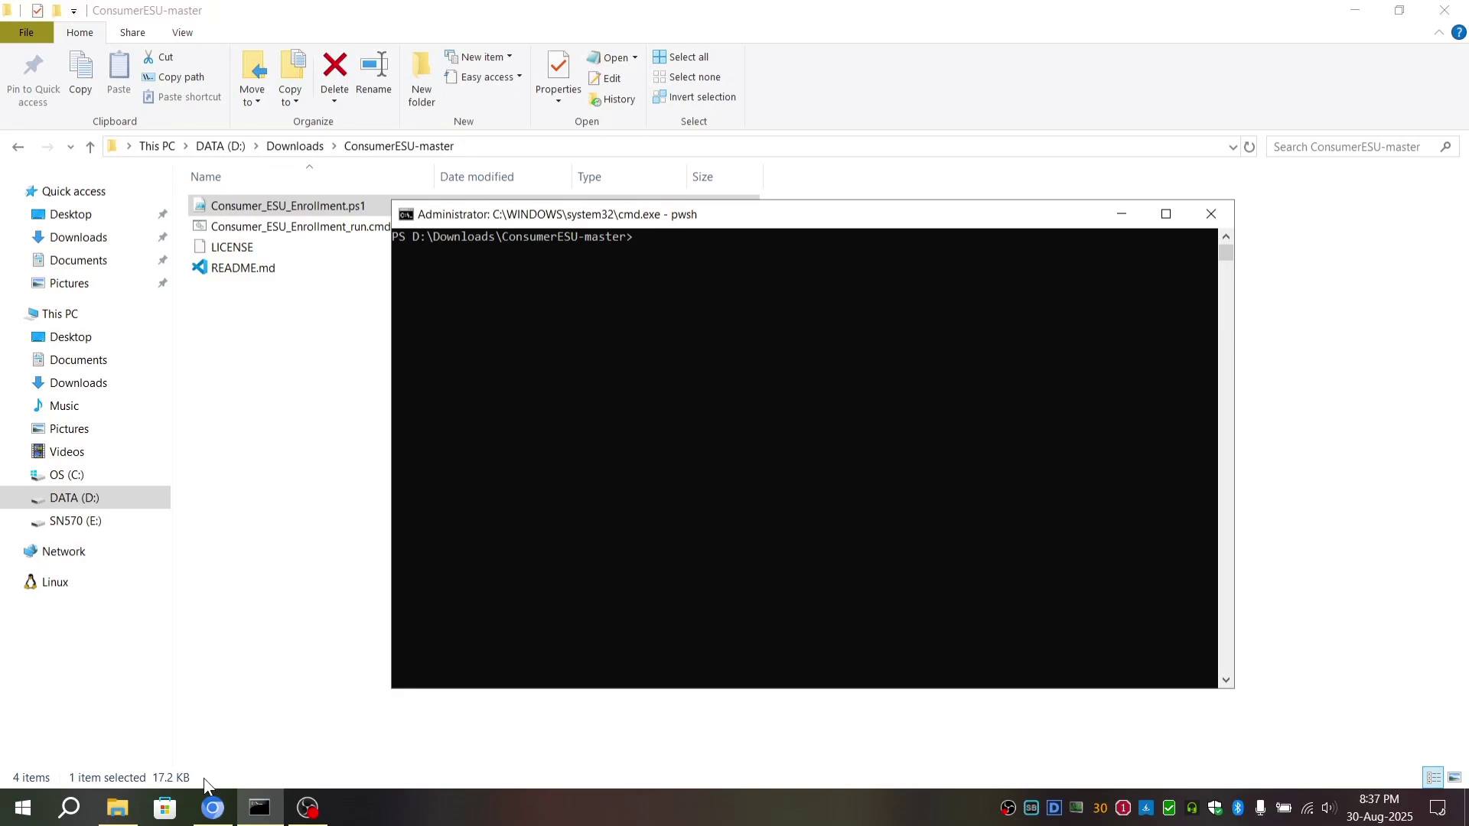
# Step: Bring the ConsumerESU GitHub repository page in Chrome back to the front
pyautogui.click(226, 721)
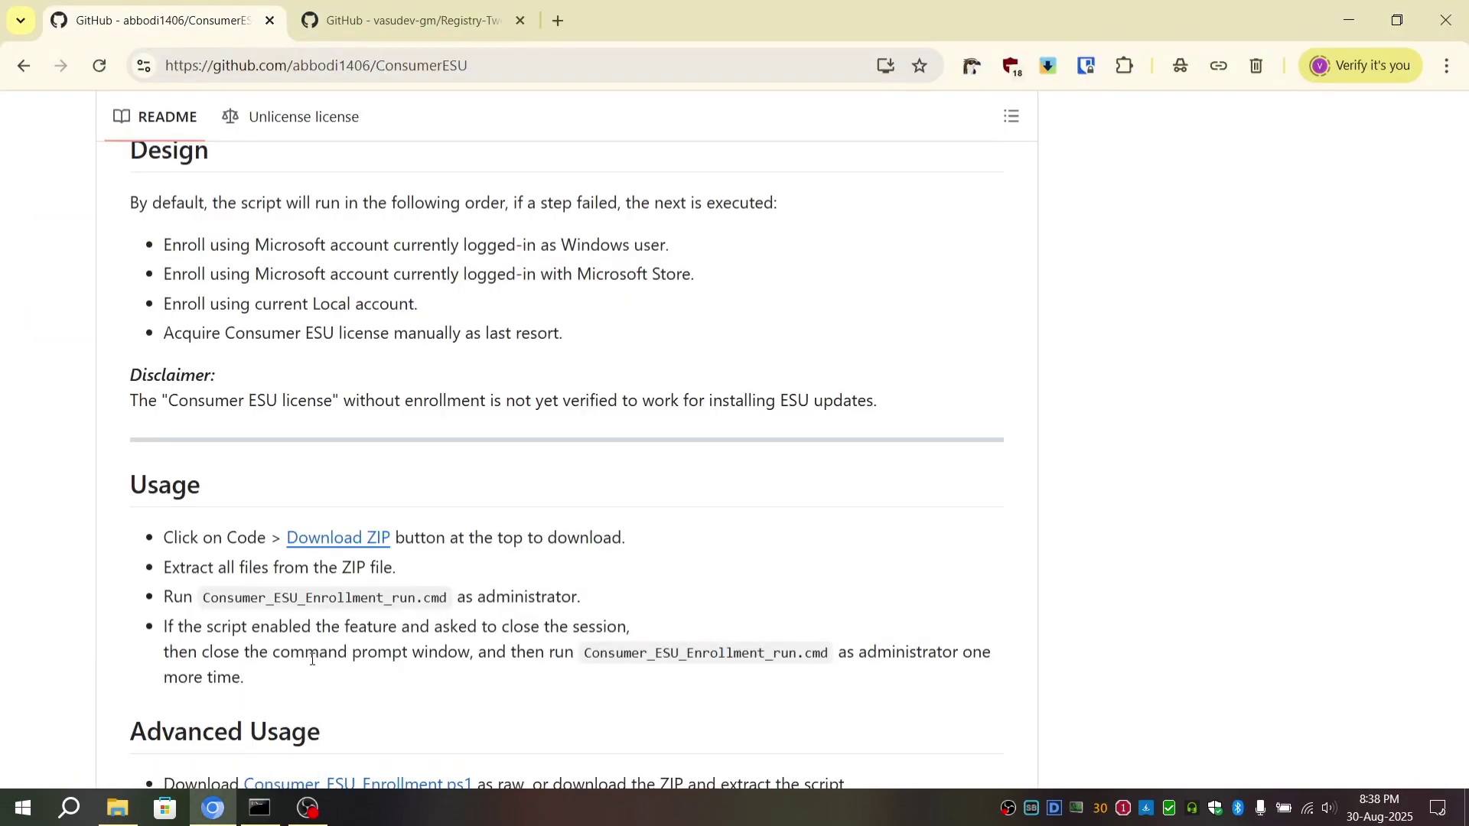
pyautogui.scroll(1, 550, 435)
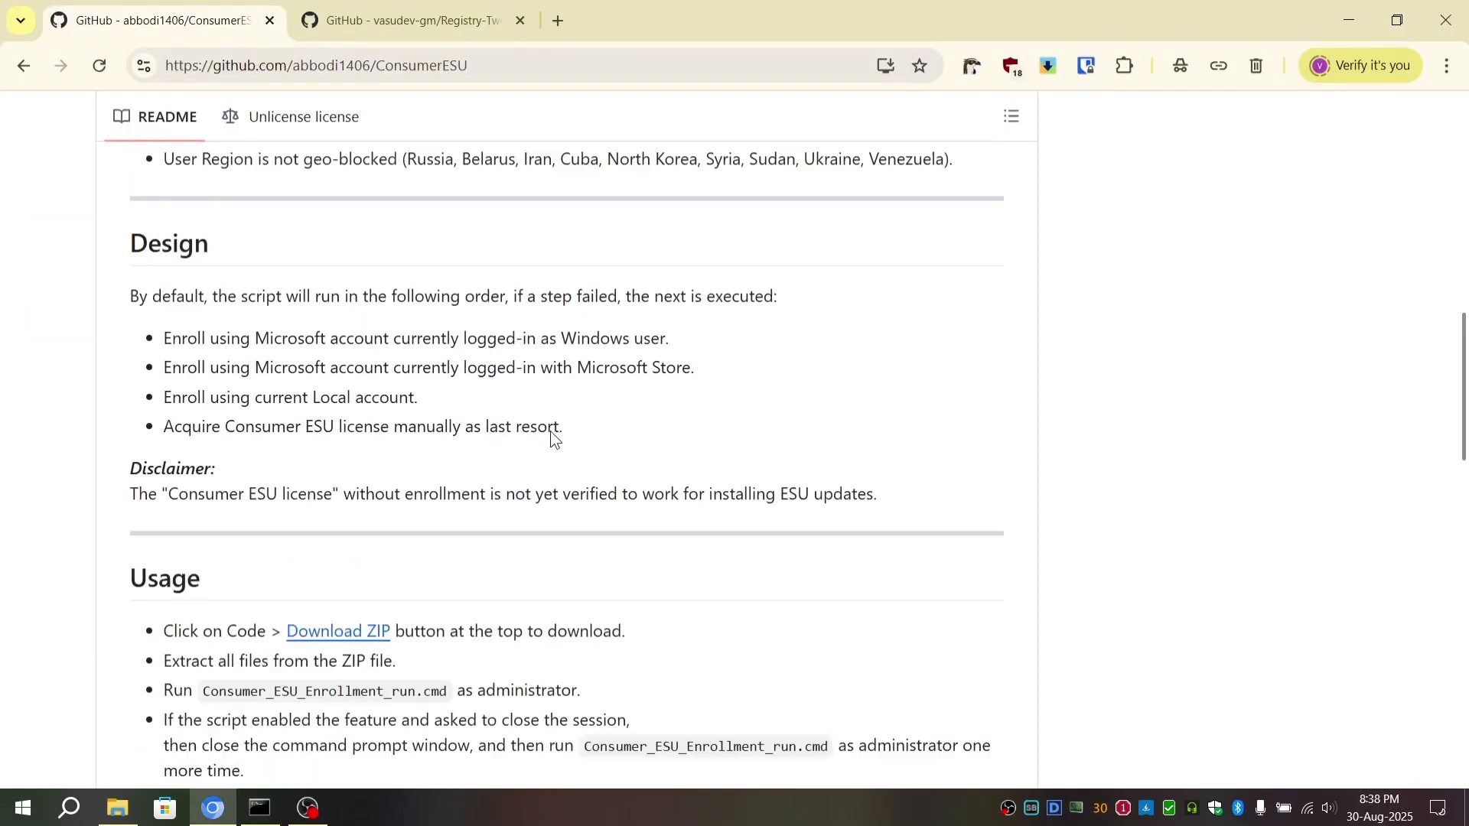
pyautogui.scroll(2, 517, 503)
pyautogui.scroll(2, 516, 510)
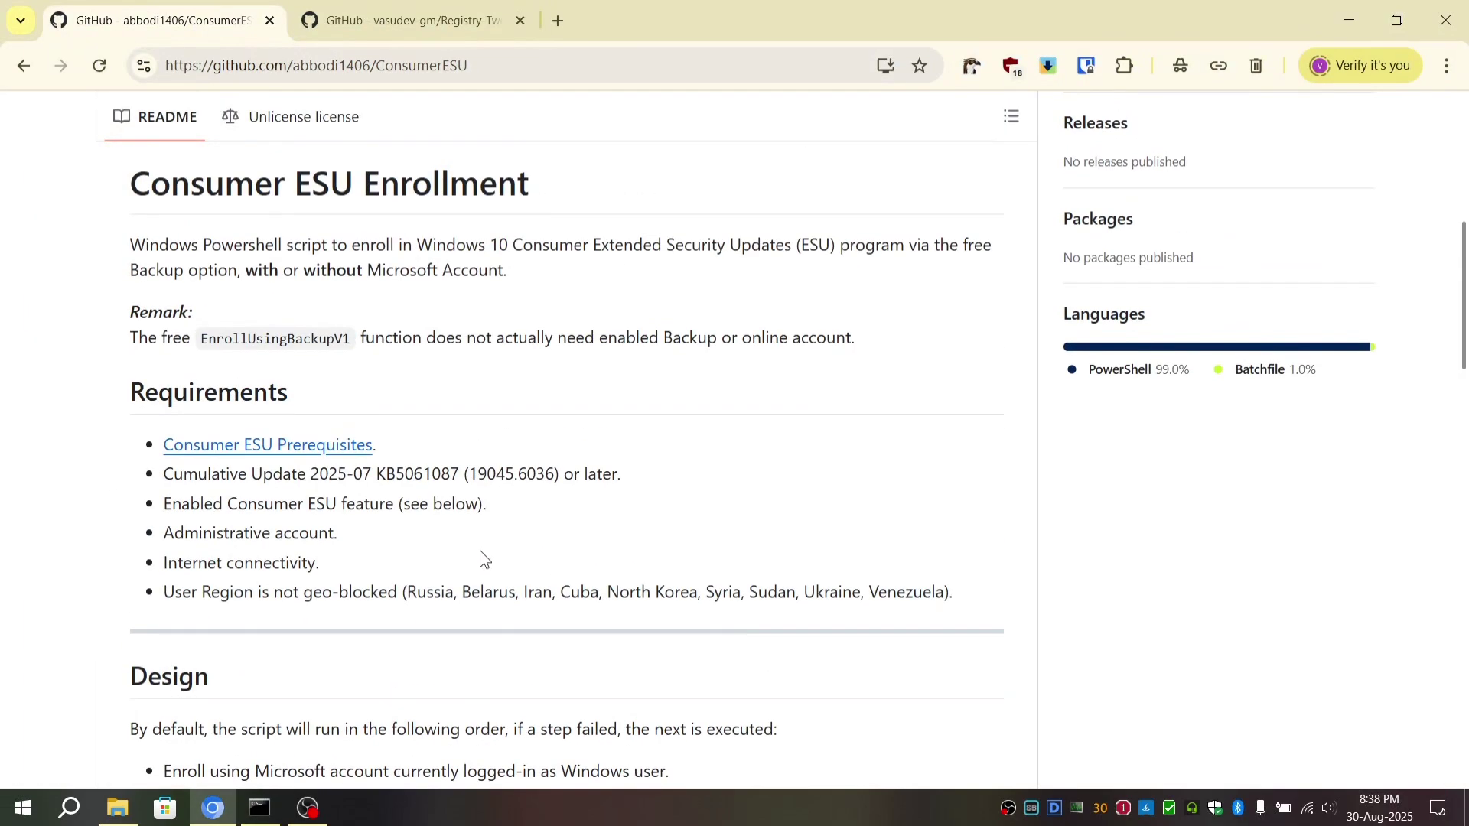
pyautogui.scroll(3, 468, 563)
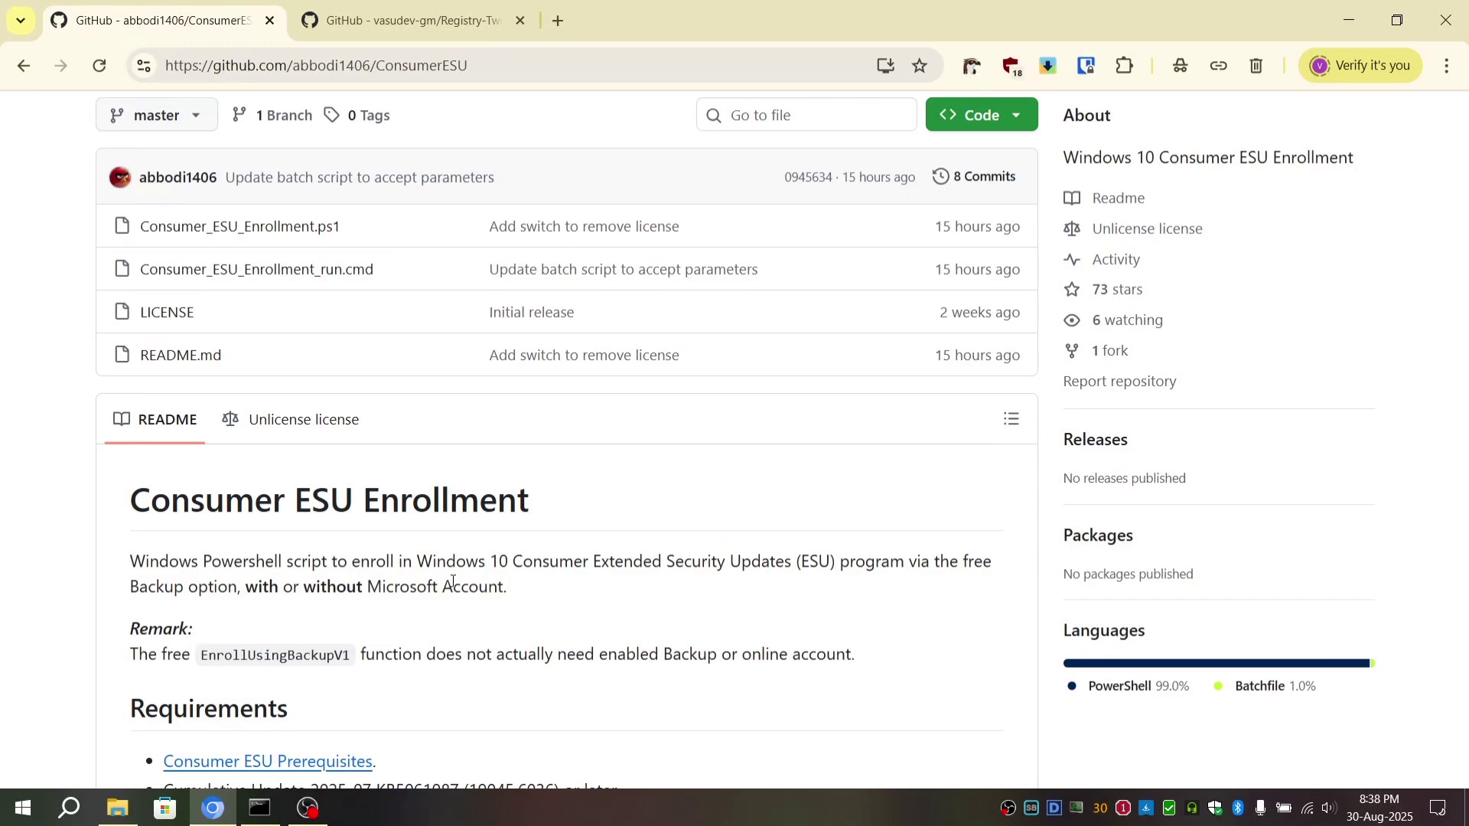
pyautogui.scroll(1, 677, 573)
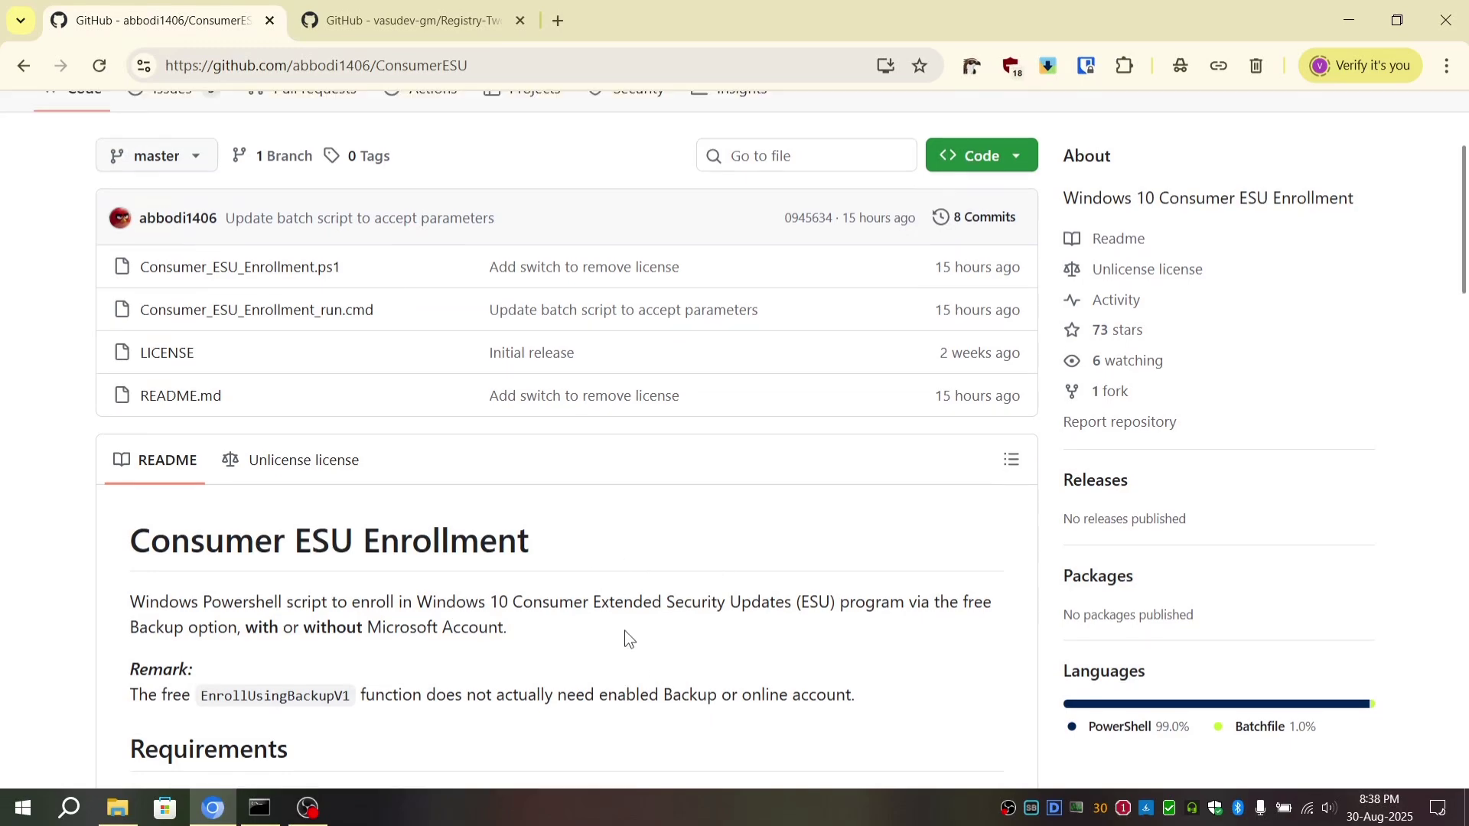